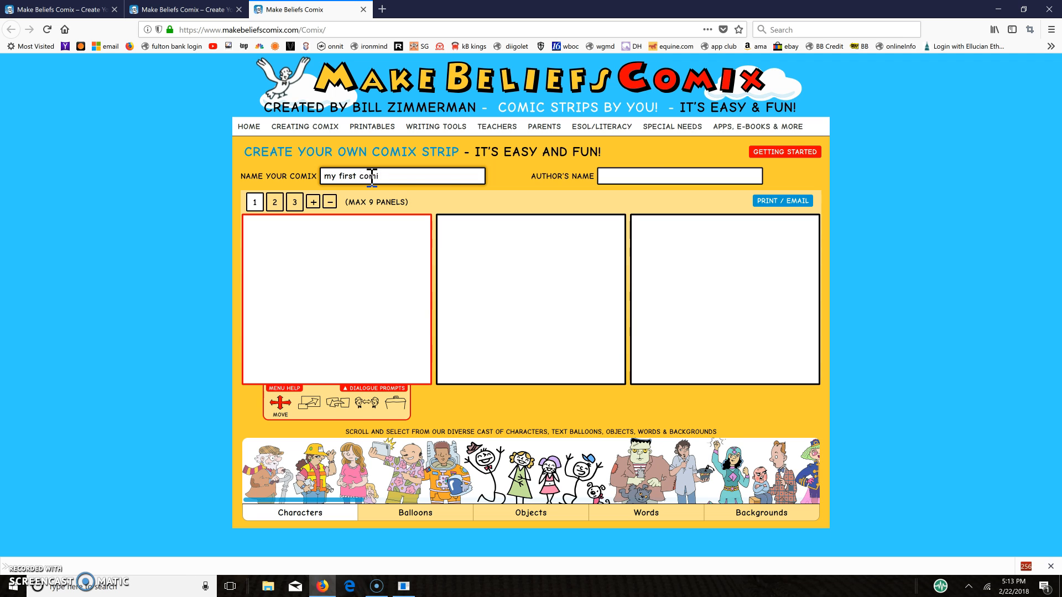
- Fill in the author's name and give the first panel the city street background with the yellow car
{"action": "left_click", "coordinate": [618, 175]}
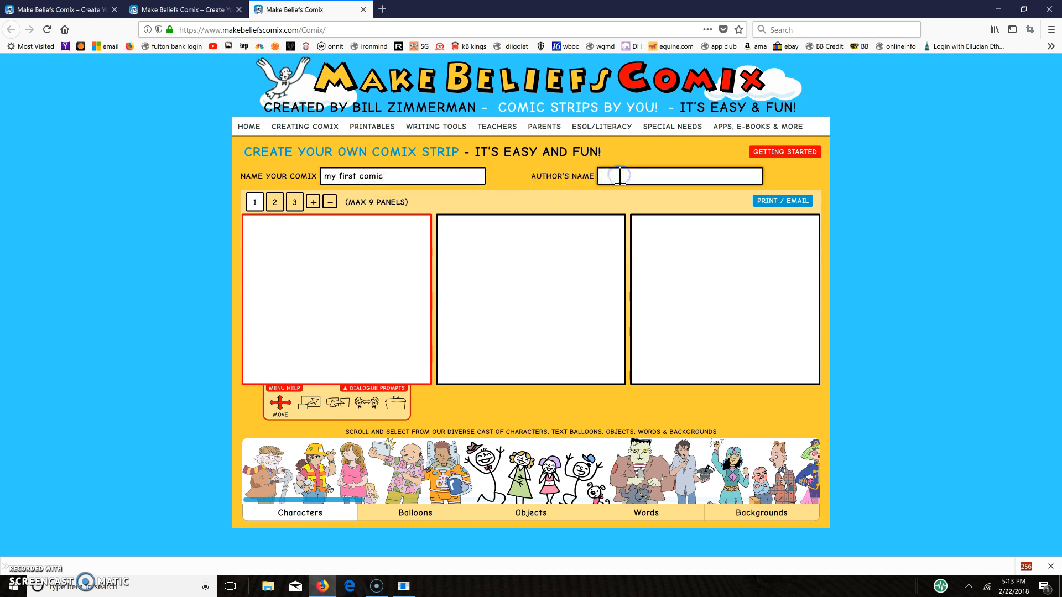
{"action": "left_click", "coordinate": [309, 243]}
{"action": "left_click", "coordinate": [752, 514]}
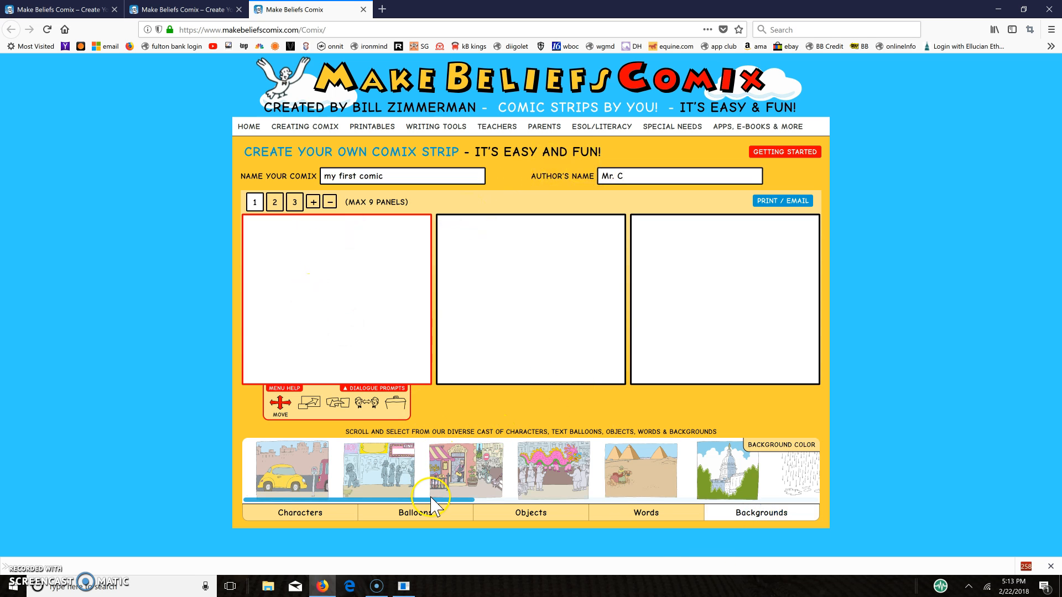
{"action": "left_click_drag", "start_coordinate": [430, 501], "coordinate": [450, 518]}
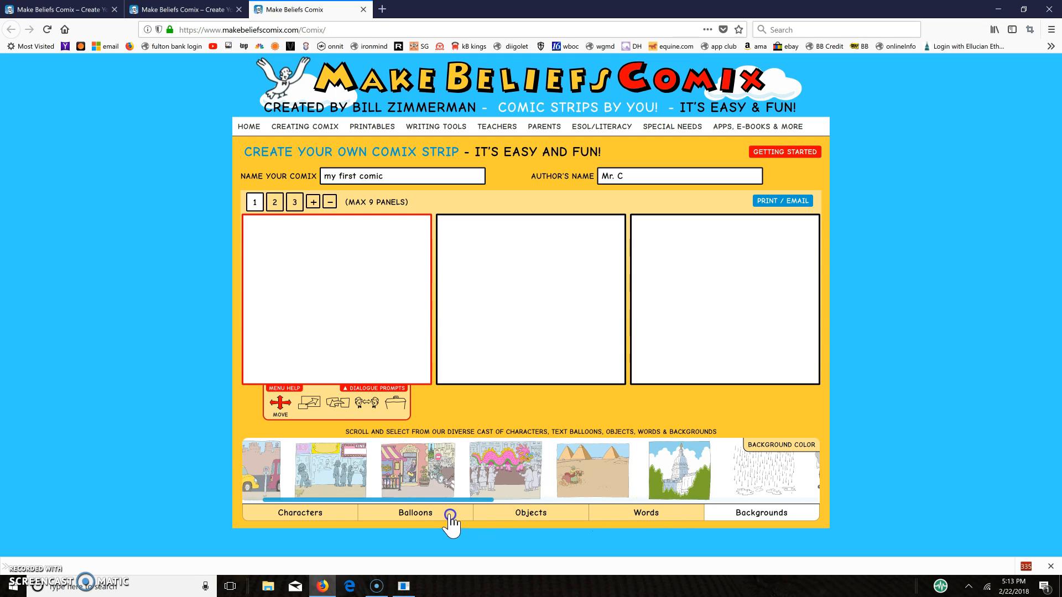
{"action": "left_click", "coordinate": [266, 456]}
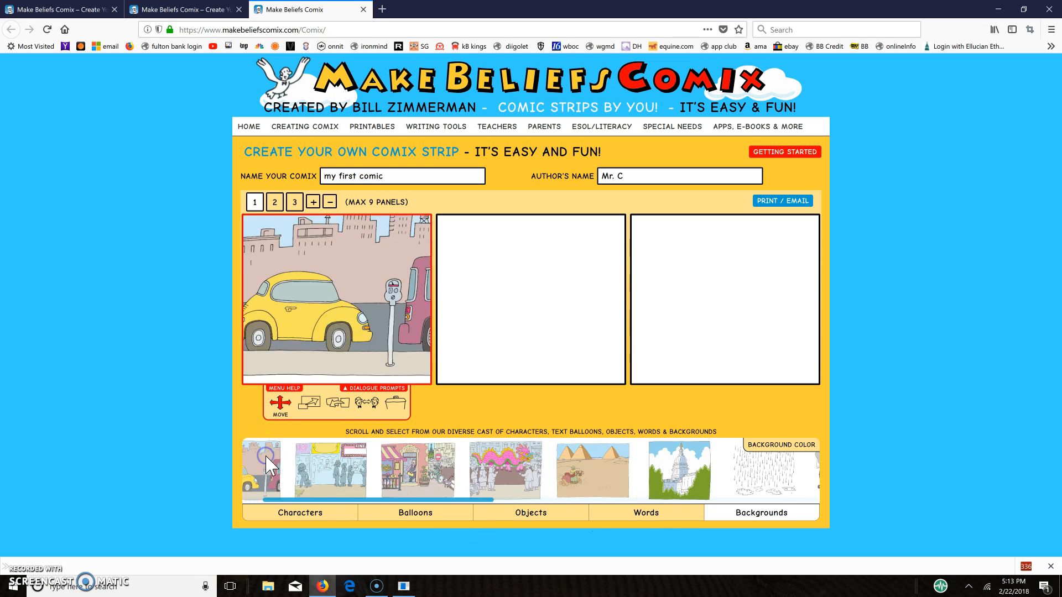
- Add the man in the flowered shirt, in his selfie pose, to the first panel beside the yellow car
{"action": "left_click", "coordinate": [314, 511]}
{"action": "left_click", "coordinate": [358, 476]}
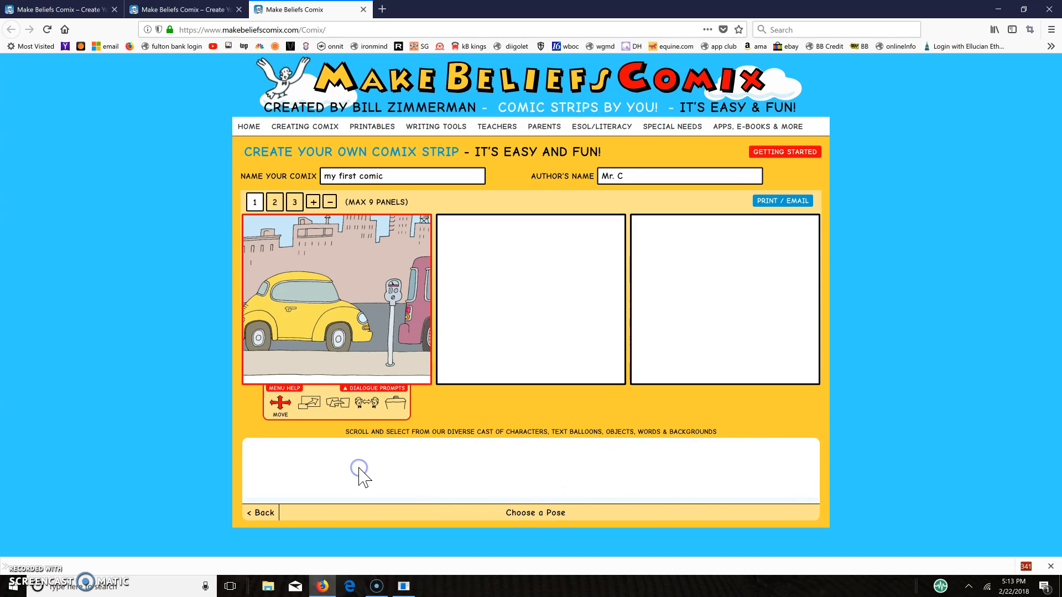
{"action": "left_click", "coordinate": [446, 479]}
{"action": "left_click_drag", "start_coordinate": [334, 360], "coordinate": [385, 317]}
- Scale the selfie-taking man down slightly in the first panel
{"action": "left_click", "coordinate": [307, 407]}
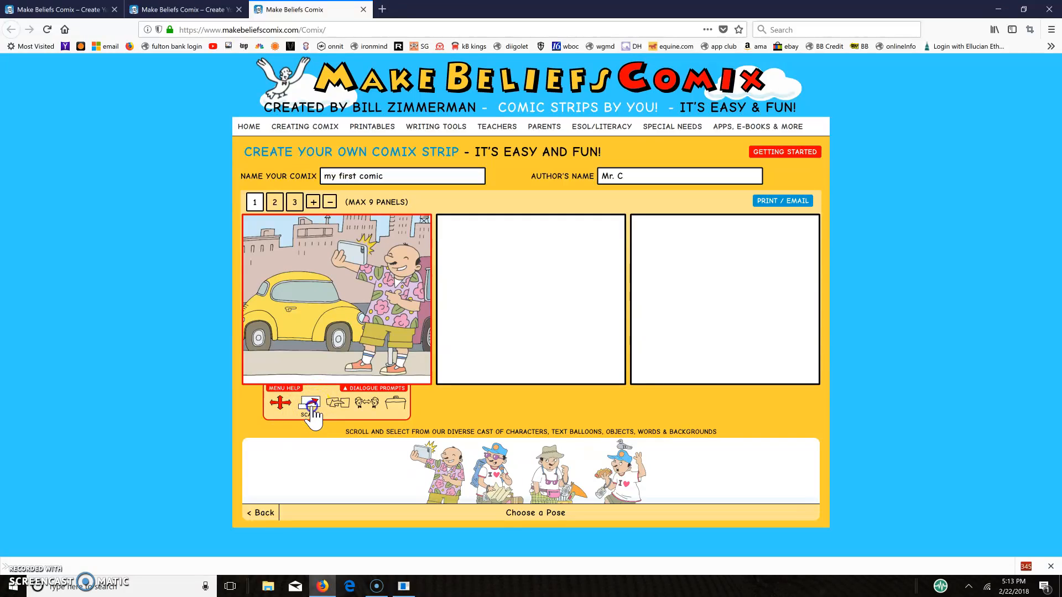
{"action": "left_click", "coordinate": [388, 304]}
{"action": "mouse_move", "coordinate": [310, 424]}
{"action": "left_mouse_down"}
{"action": "mouse_move", "coordinate": [287, 425]}
{"action": "mouse_move", "coordinate": [347, 426]}
{"action": "mouse_move", "coordinate": [302, 426]}
{"action": "left_mouse_up"}
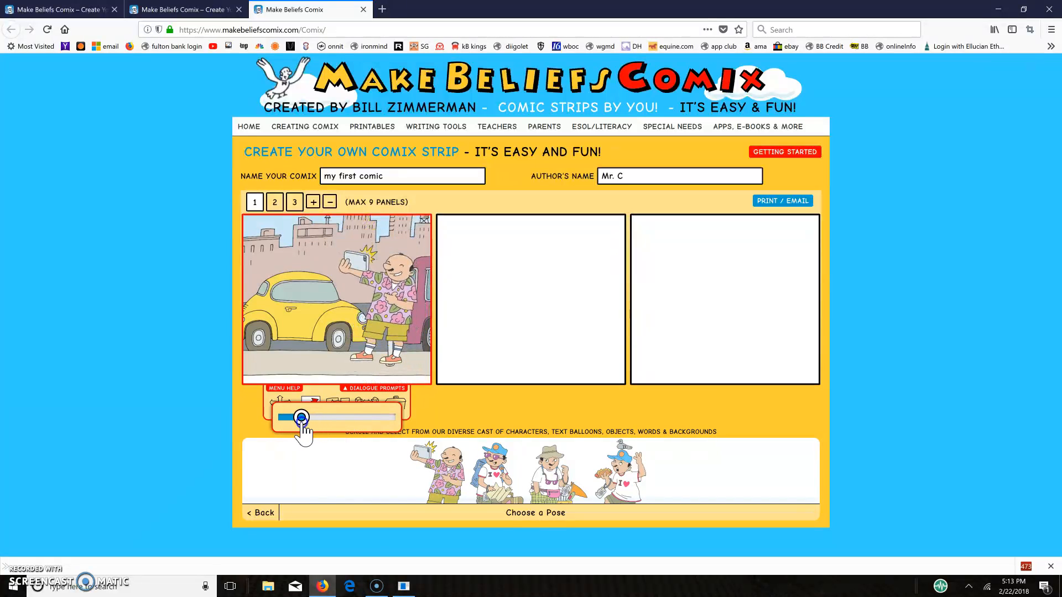
{"action": "left_click", "coordinate": [257, 408]}
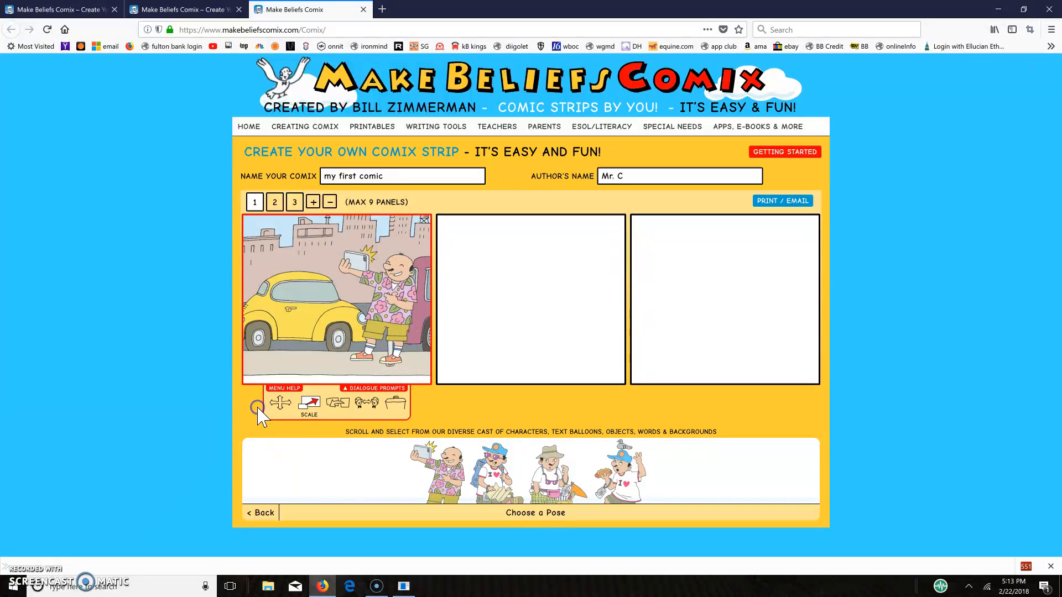
- Flip the selfie-taking man horizontally and move him to the left side of the first panel, in front of the yellow car
{"action": "left_click", "coordinate": [368, 407]}
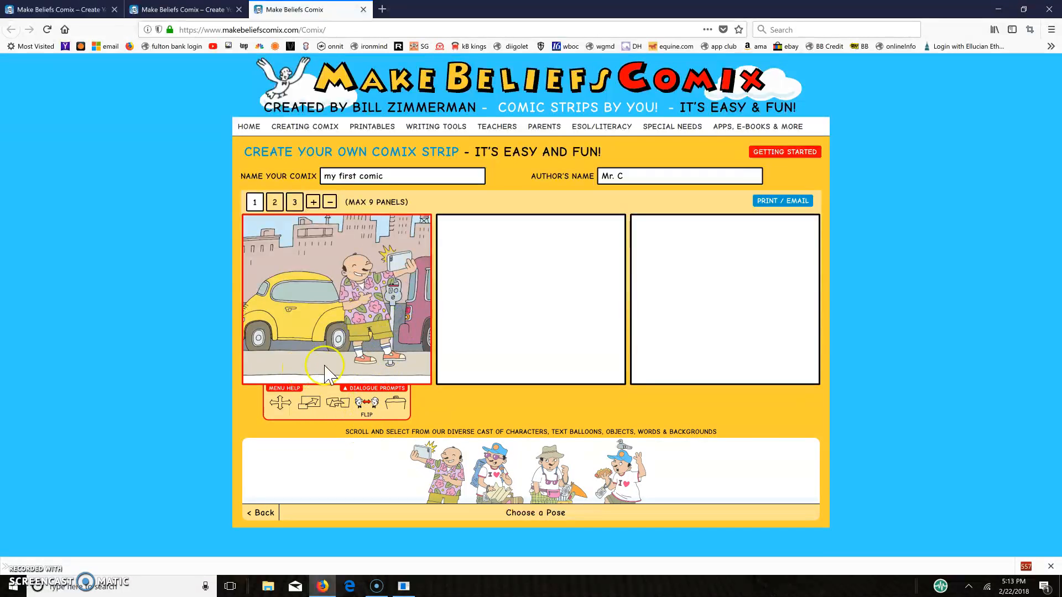
{"action": "left_click", "coordinate": [344, 299]}
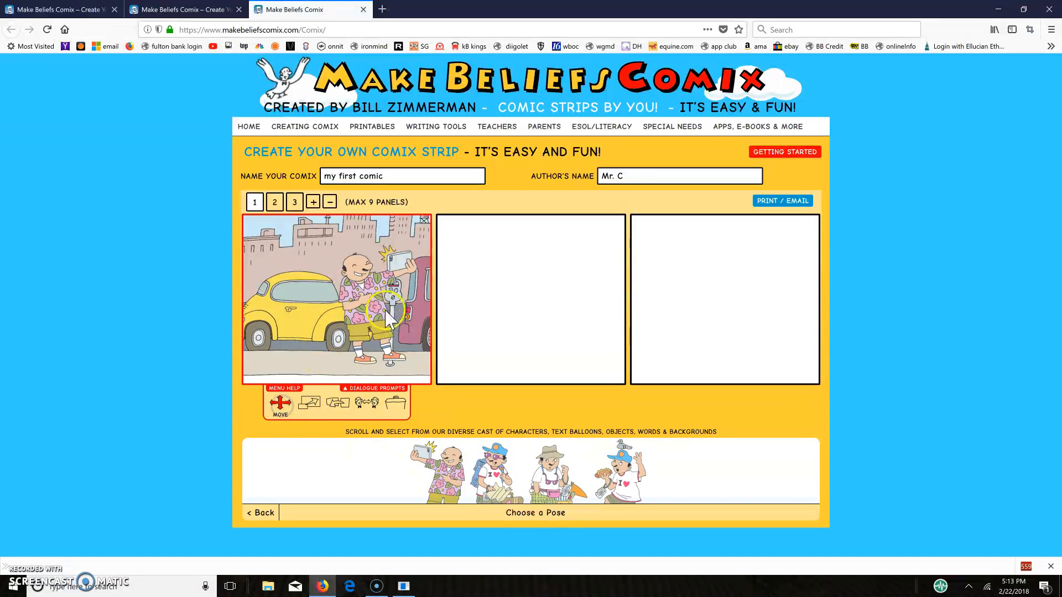
{"action": "left_click_drag", "start_coordinate": [376, 323], "coordinate": [285, 312]}
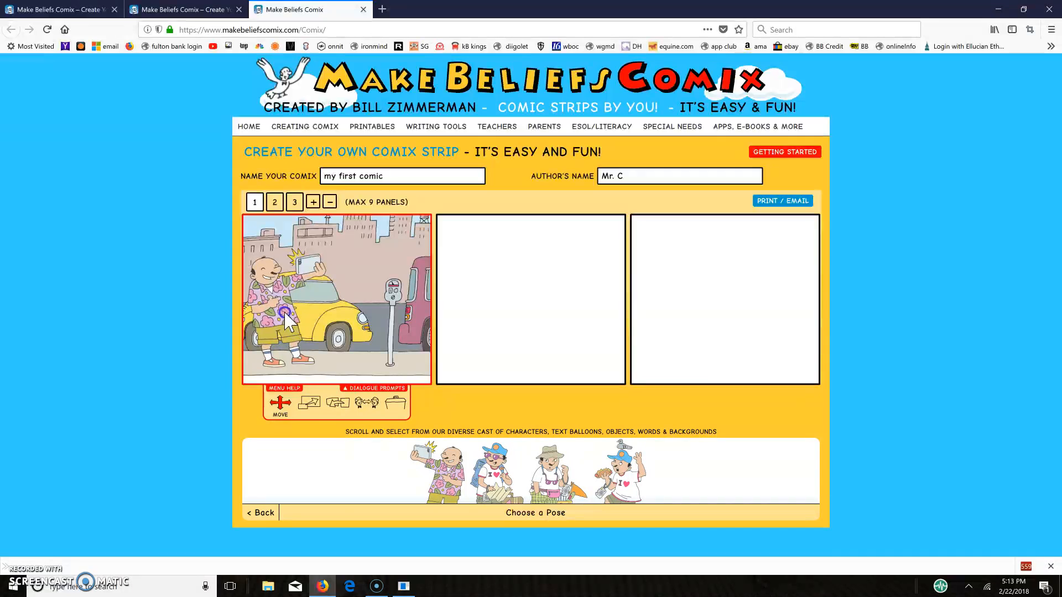
- Add the construction worker in her first pose, hand raised to her head, to the right side of the first panel
{"action": "left_click", "coordinate": [274, 512]}
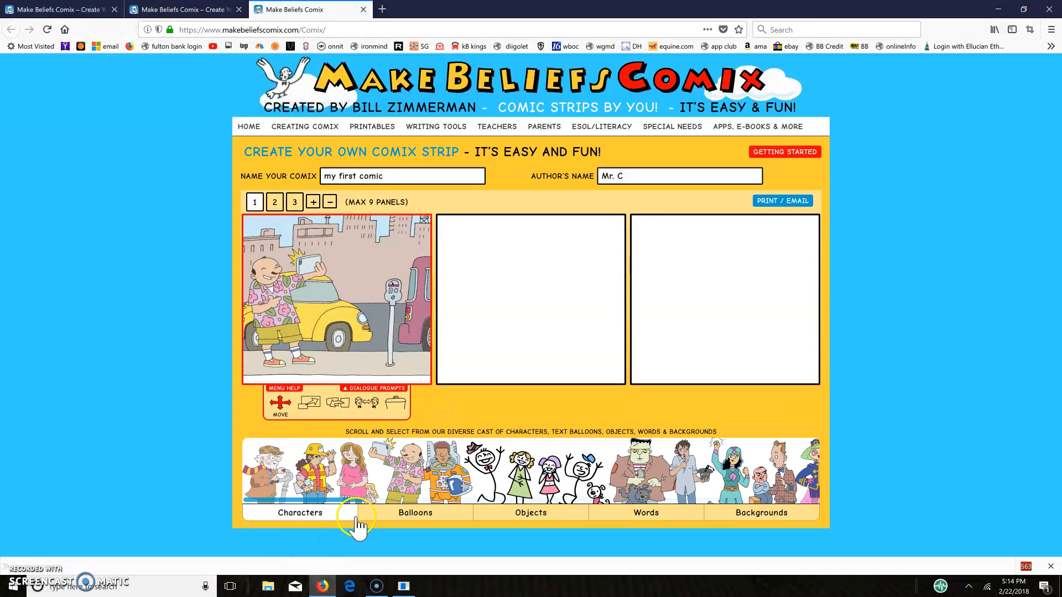
{"action": "left_click", "coordinate": [315, 473]}
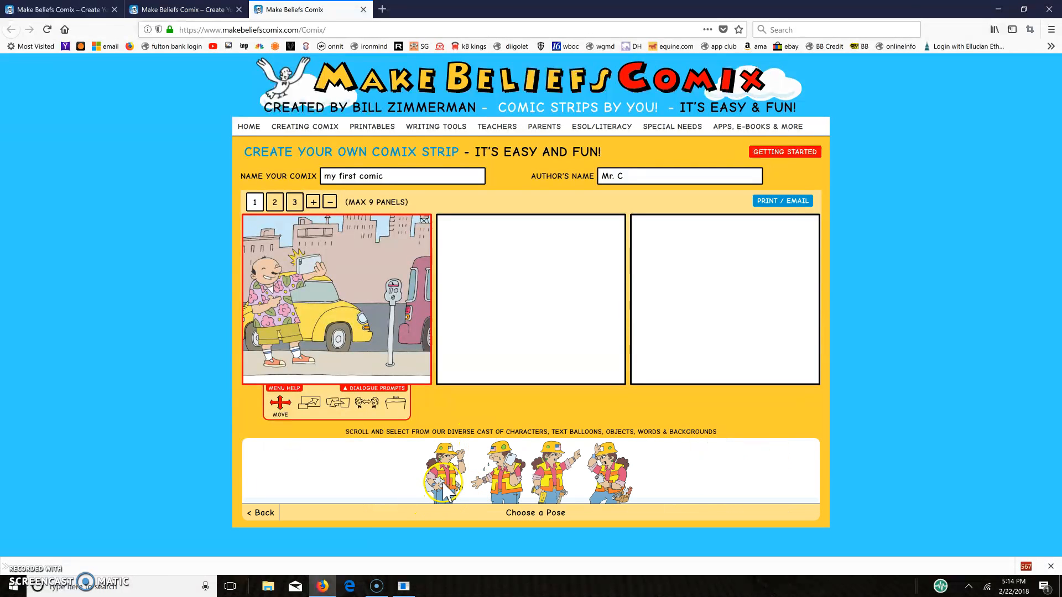
{"action": "left_click", "coordinate": [446, 491]}
{"action": "left_click_drag", "start_coordinate": [328, 319], "coordinate": [368, 310]}
- Flip the construction worker to face the man and scale her down slightly
{"action": "left_click", "coordinate": [367, 404]}
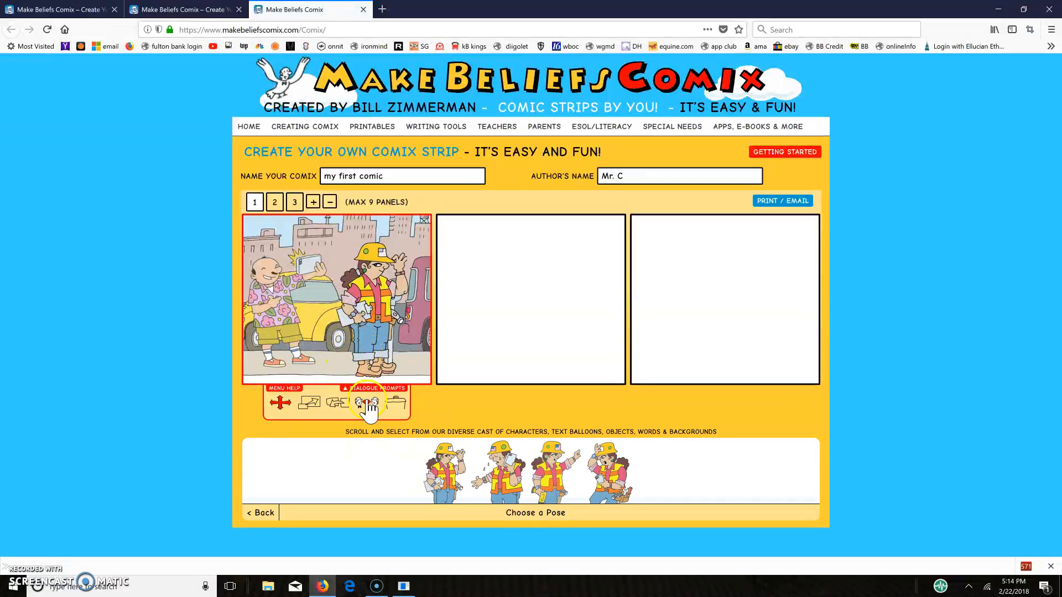
{"action": "left_click", "coordinate": [363, 310]}
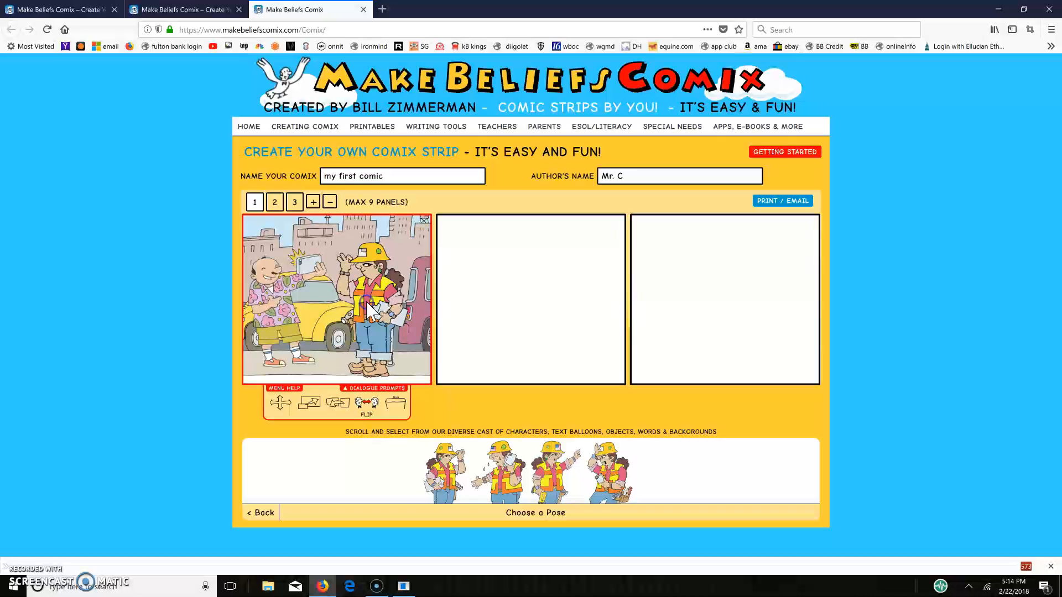
{"action": "left_click", "coordinate": [309, 409]}
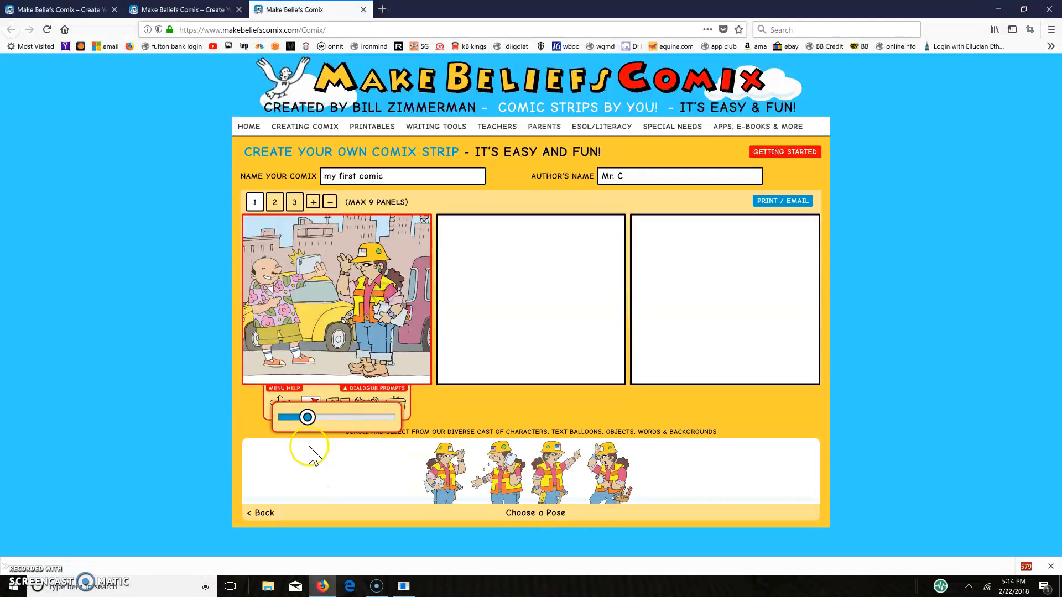
{"action": "left_click_drag", "start_coordinate": [305, 418], "coordinate": [305, 419]}
{"action": "left_click", "coordinate": [232, 404]}
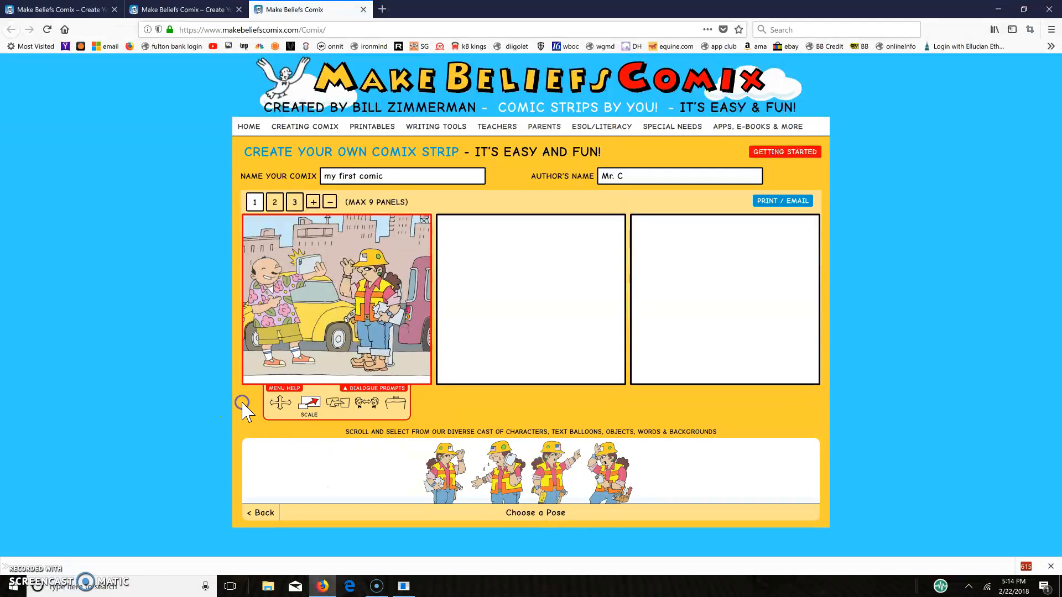
{"action": "left_click", "coordinate": [298, 370]}
- Add the first rectangular speech balloon to the first panel and place it above the man
{"action": "left_click", "coordinate": [261, 512]}
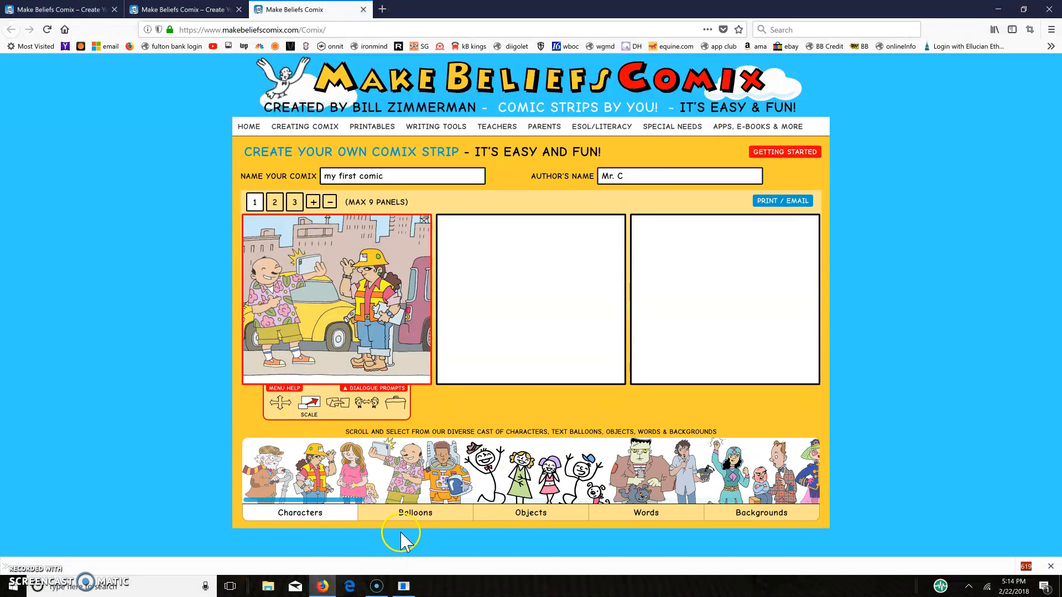
{"action": "left_click", "coordinate": [520, 516]}
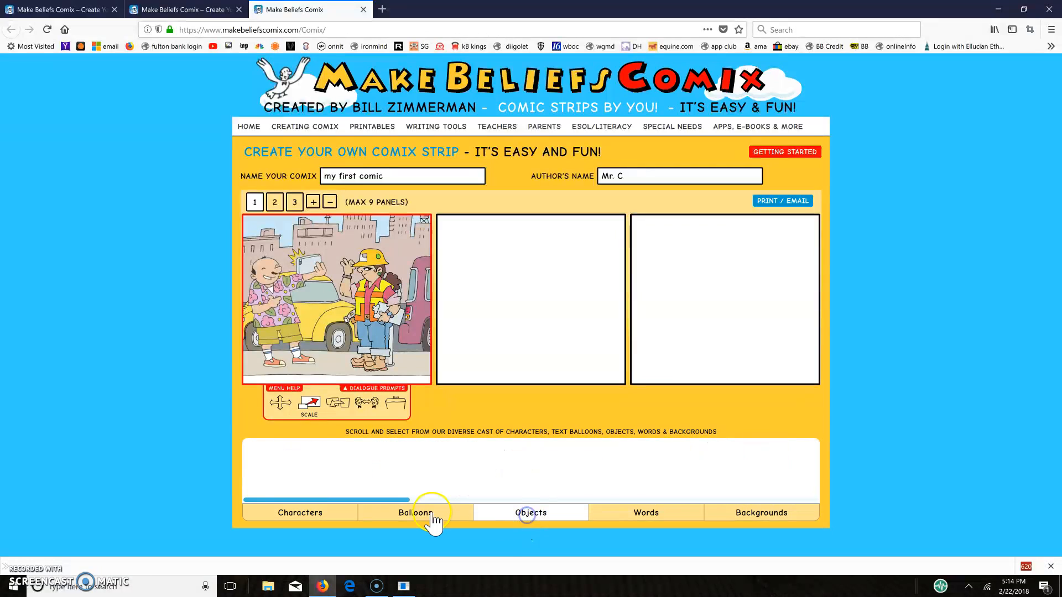
{"action": "left_click", "coordinate": [427, 513]}
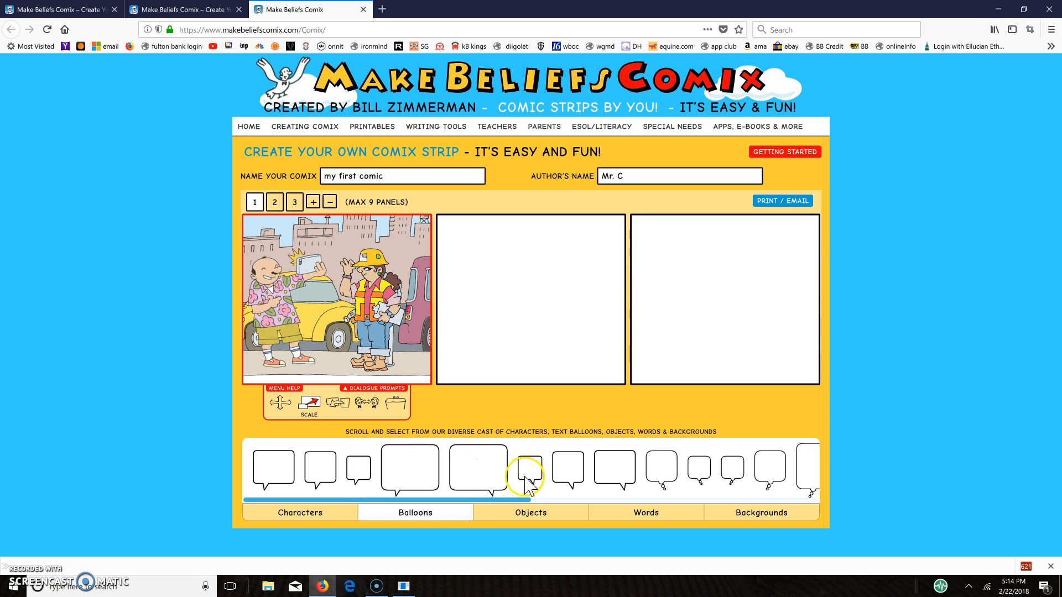
{"action": "left_click", "coordinate": [265, 469]}
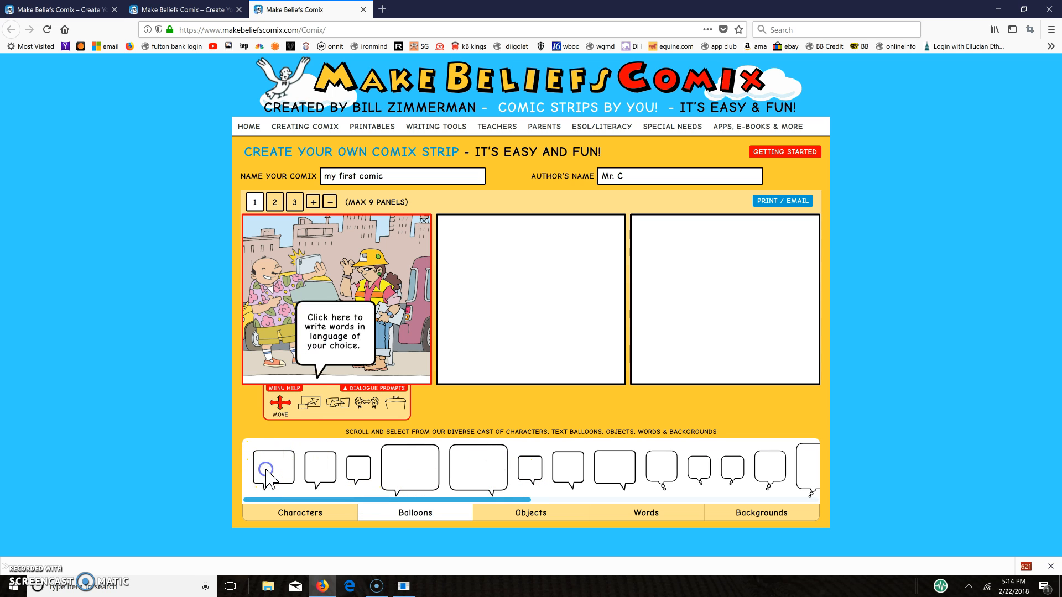
{"action": "left_click_drag", "start_coordinate": [304, 372], "coordinate": [295, 257]}
- Scale the man's speech balloon down and reposition it so its tail points to his head
{"action": "left_click", "coordinate": [309, 402]}
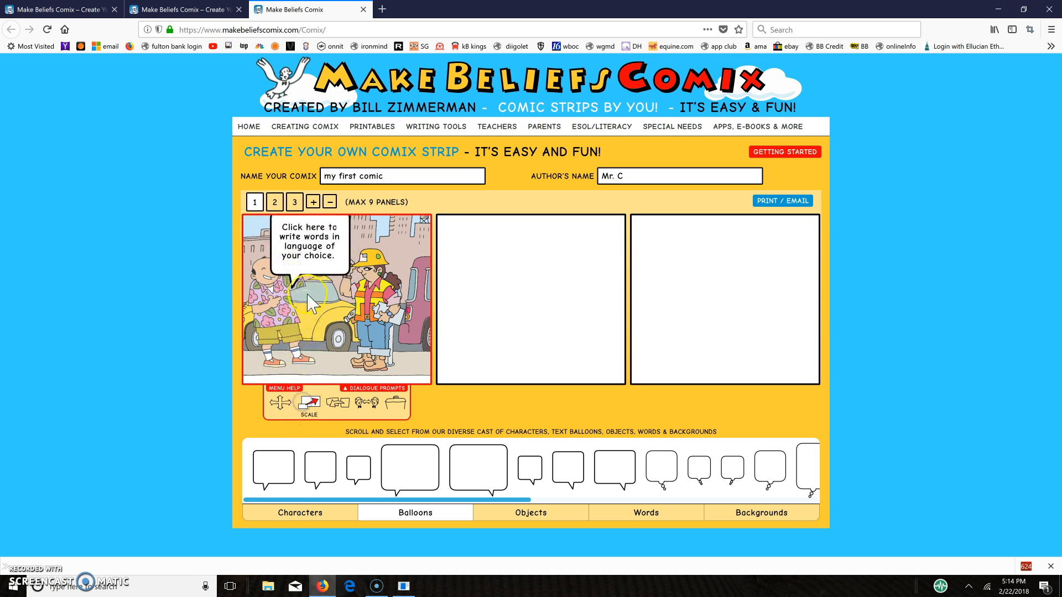
{"action": "left_click", "coordinate": [309, 255]}
{"action": "left_click_drag", "start_coordinate": [279, 417], "coordinate": [297, 420]}
{"action": "left_click", "coordinate": [302, 257]}
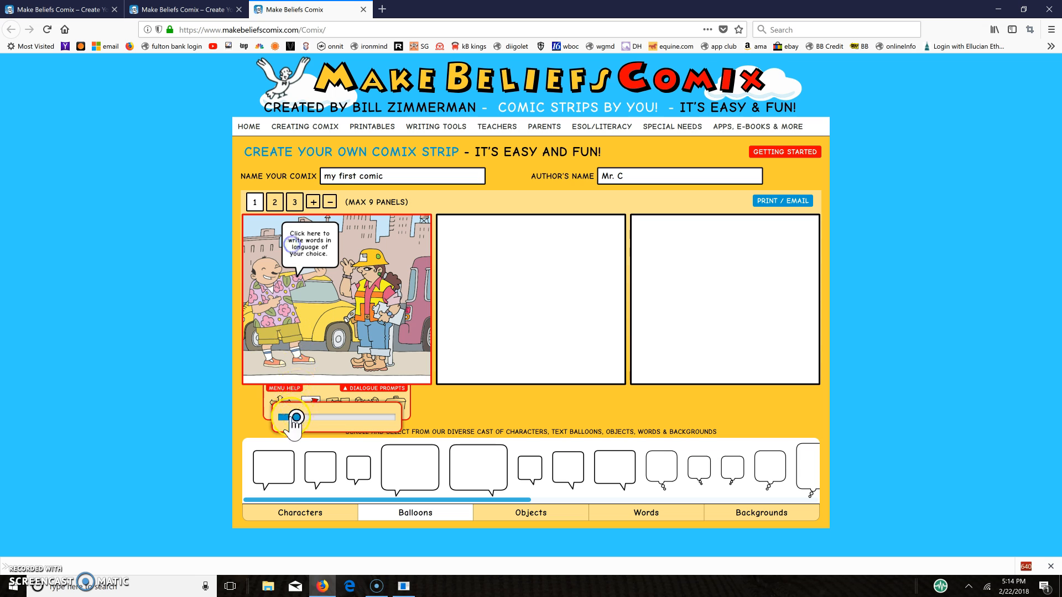
{"action": "left_click", "coordinate": [266, 417]}
{"action": "left_click", "coordinate": [277, 399]}
{"action": "left_click_drag", "start_coordinate": [314, 260], "coordinate": [309, 247]}
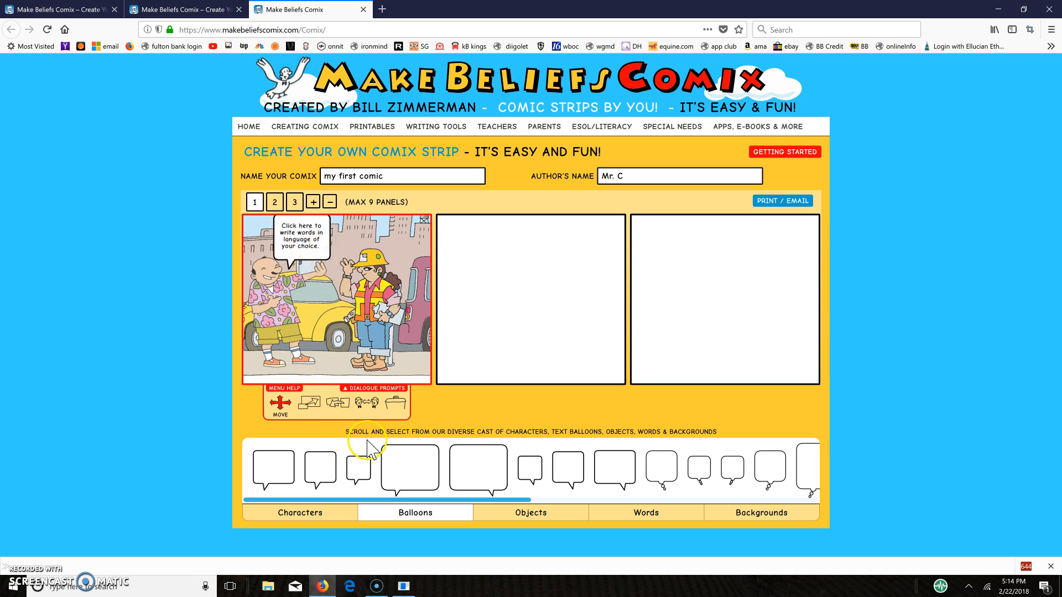
- Replace the placeholder text in the man's speech balloon with "Hello there, who are you today?"
{"action": "left_click", "coordinate": [301, 223]}
{"action": "left_click", "coordinate": [300, 232]}
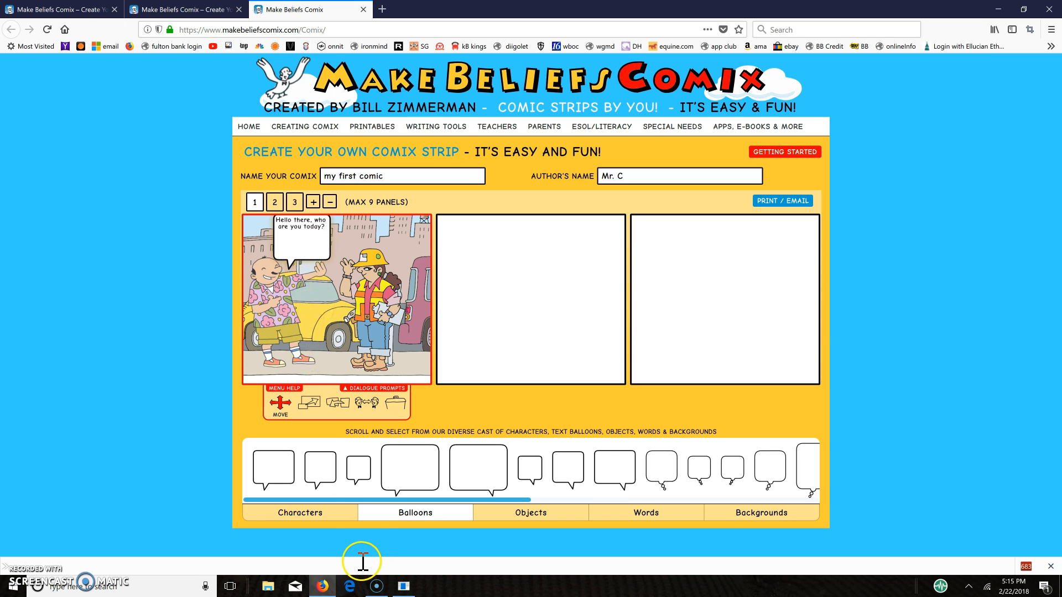
{"action": "left_click", "coordinate": [311, 236]}
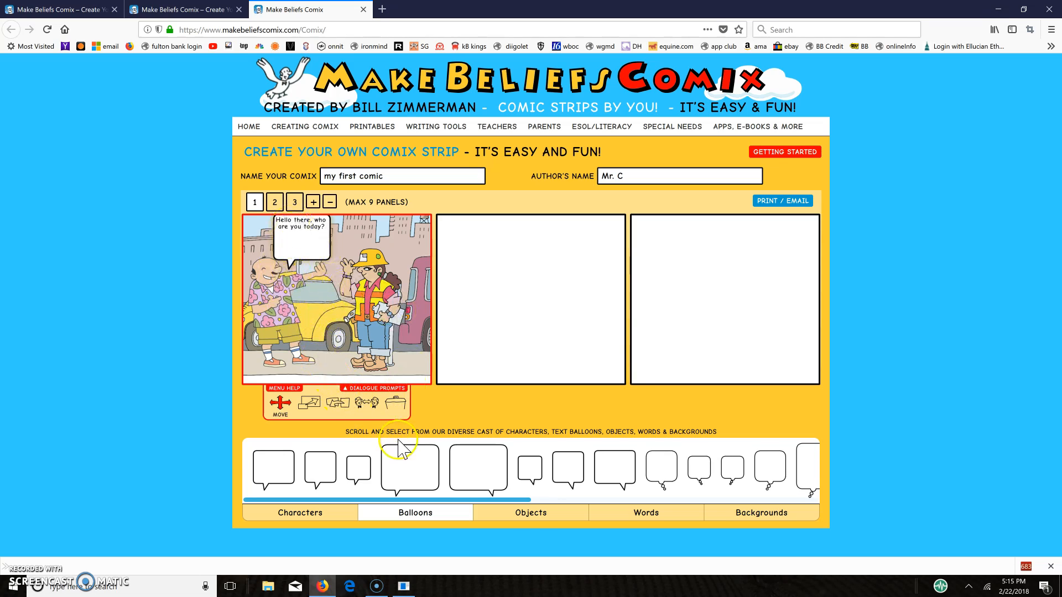
{"action": "left_click", "coordinate": [612, 471]}
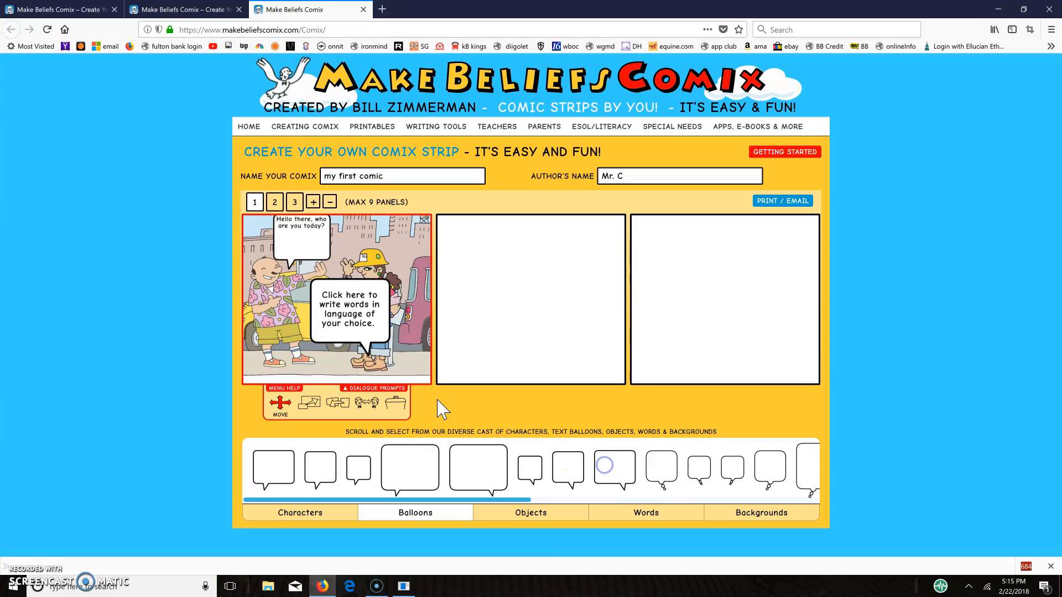
{"action": "left_click", "coordinate": [343, 313]}
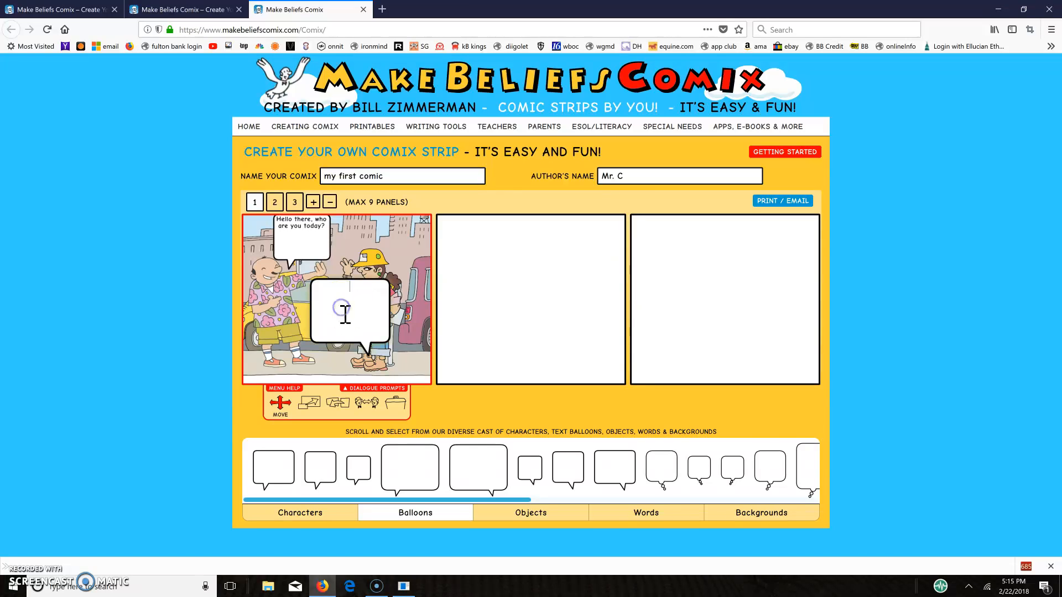
{"action": "left_click", "coordinate": [396, 413]}
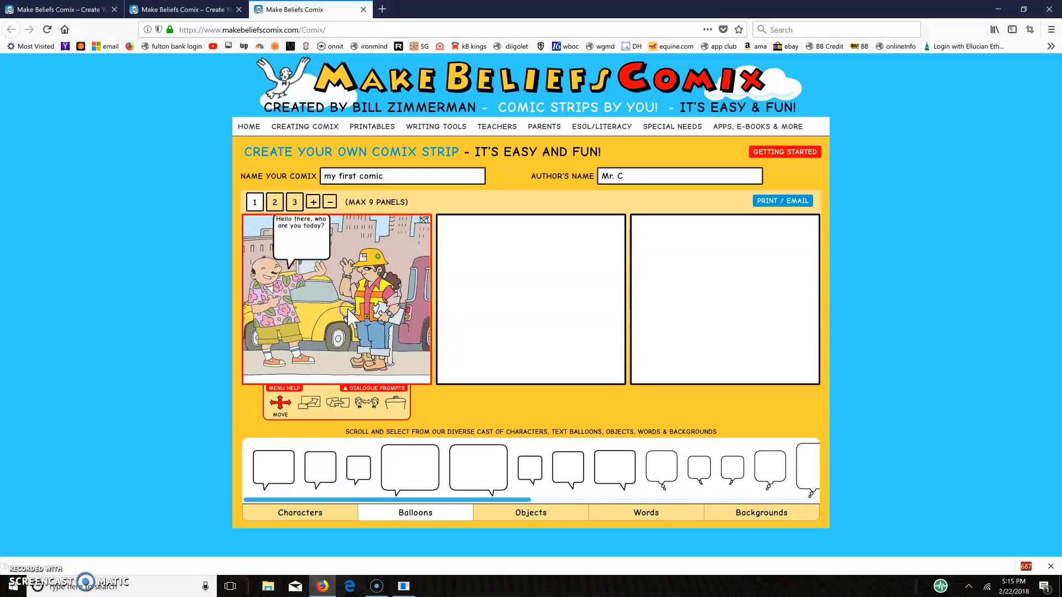
{"action": "left_click", "coordinate": [568, 469]}
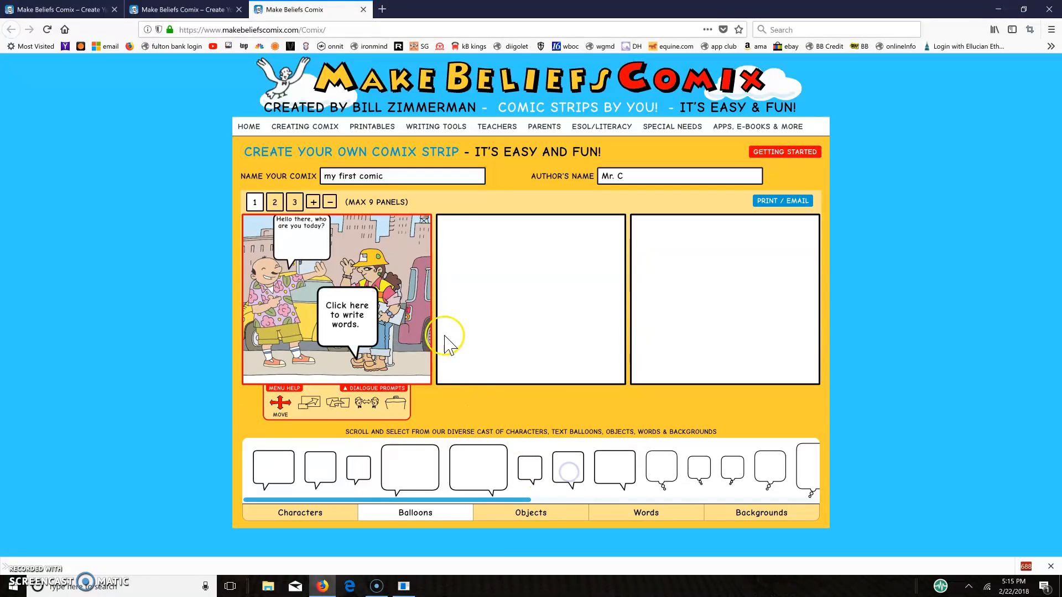
{"action": "left_click_drag", "start_coordinate": [361, 332], "coordinate": [391, 297]}
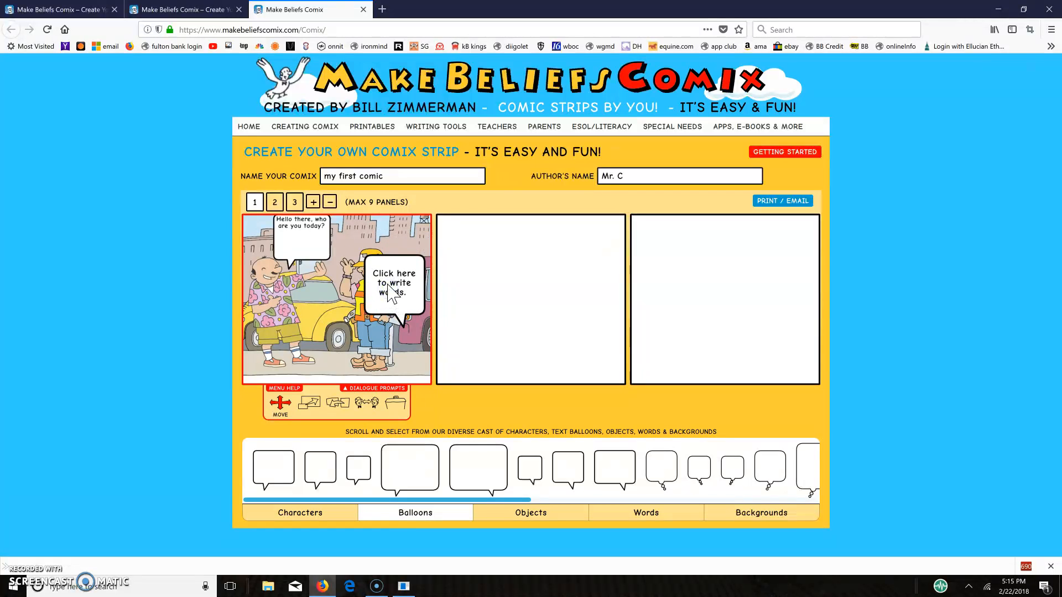
{"action": "left_click", "coordinate": [394, 409]}
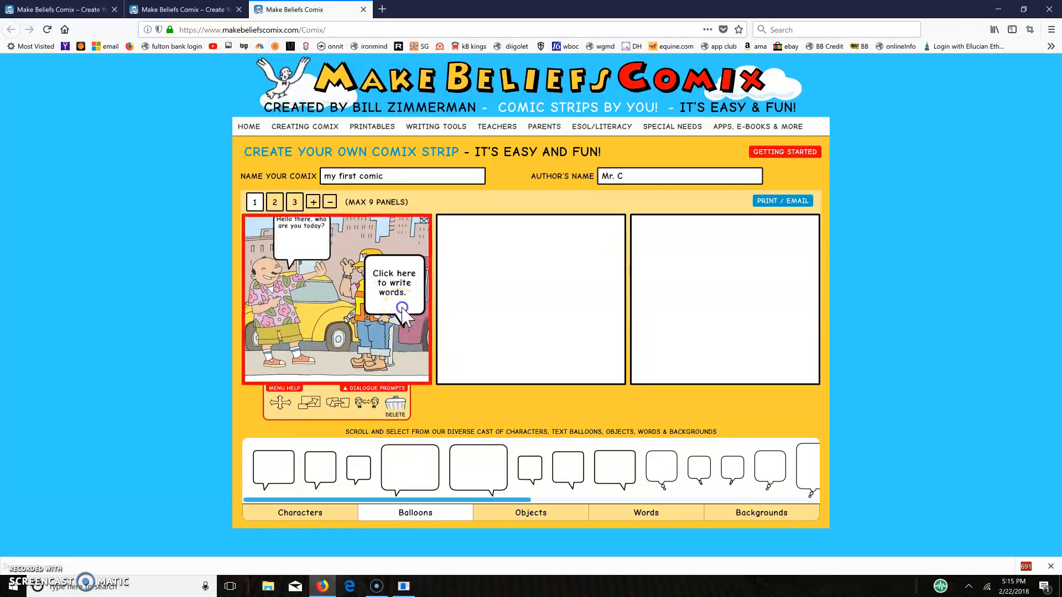
- Place a small speech balloon above the construction worker and enter "I'm doing just fine today." in it
{"action": "left_click", "coordinate": [358, 469]}
{"action": "left_click_drag", "start_coordinate": [349, 360], "coordinate": [406, 249]}
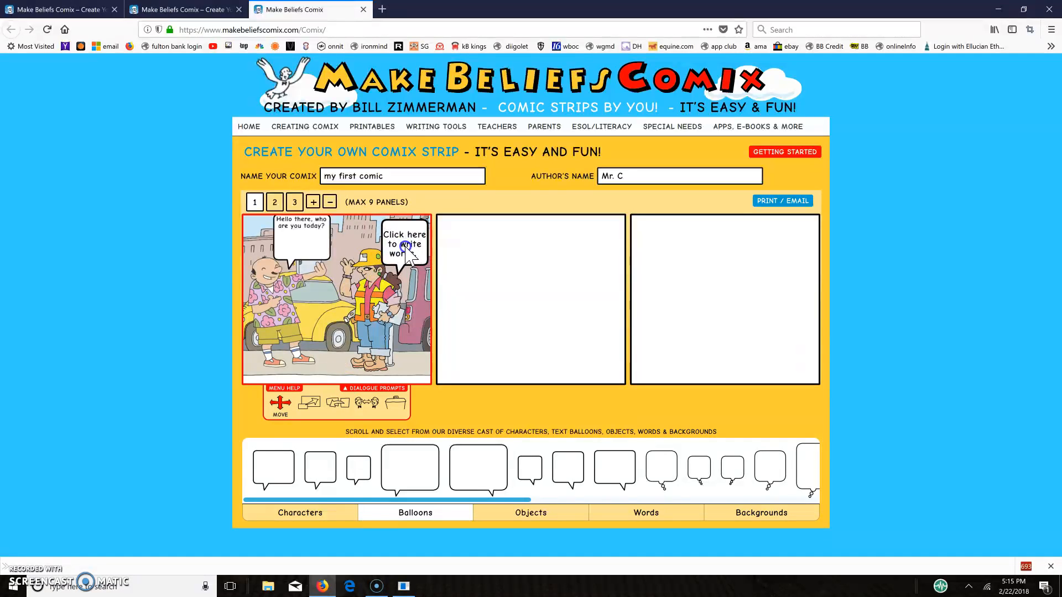
{"action": "left_click", "coordinate": [402, 240]}
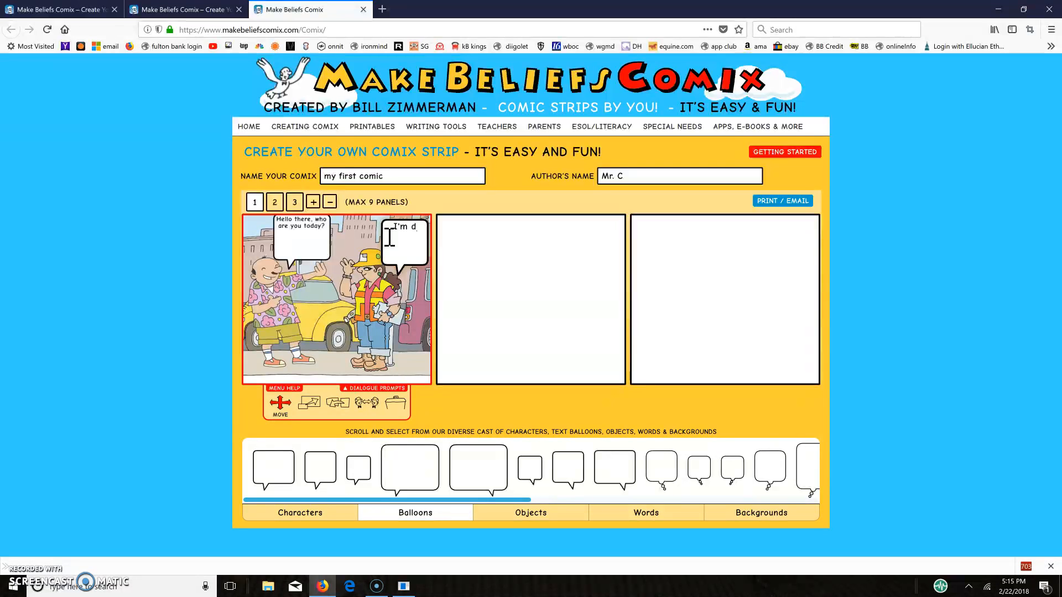
{"action": "type", "text": "e today."}
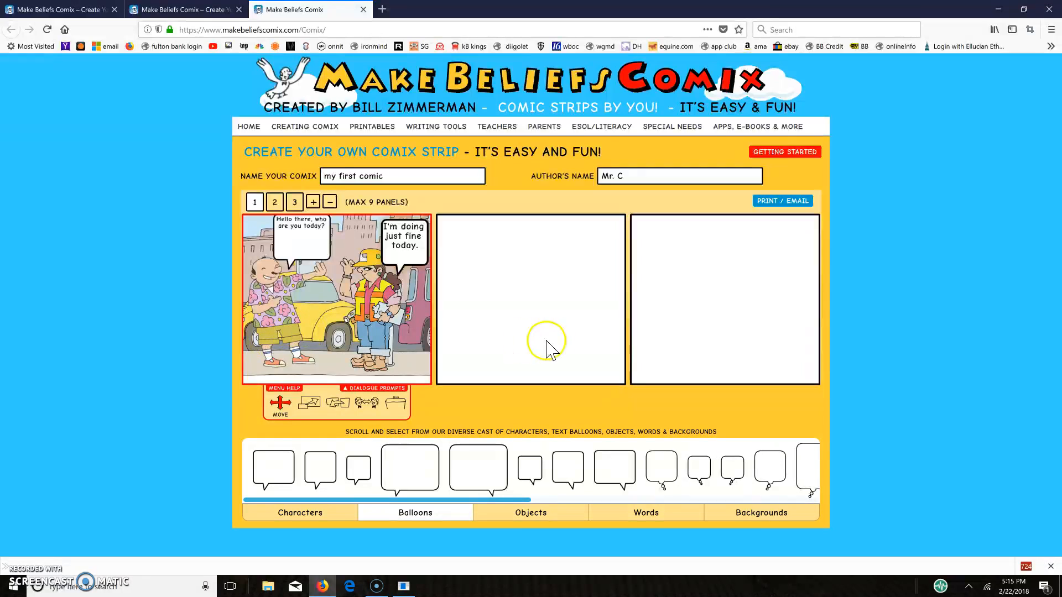
- Give the second panel the desert pyramids background and the third panel the pink dragon parade background
{"action": "left_click", "coordinate": [504, 308]}
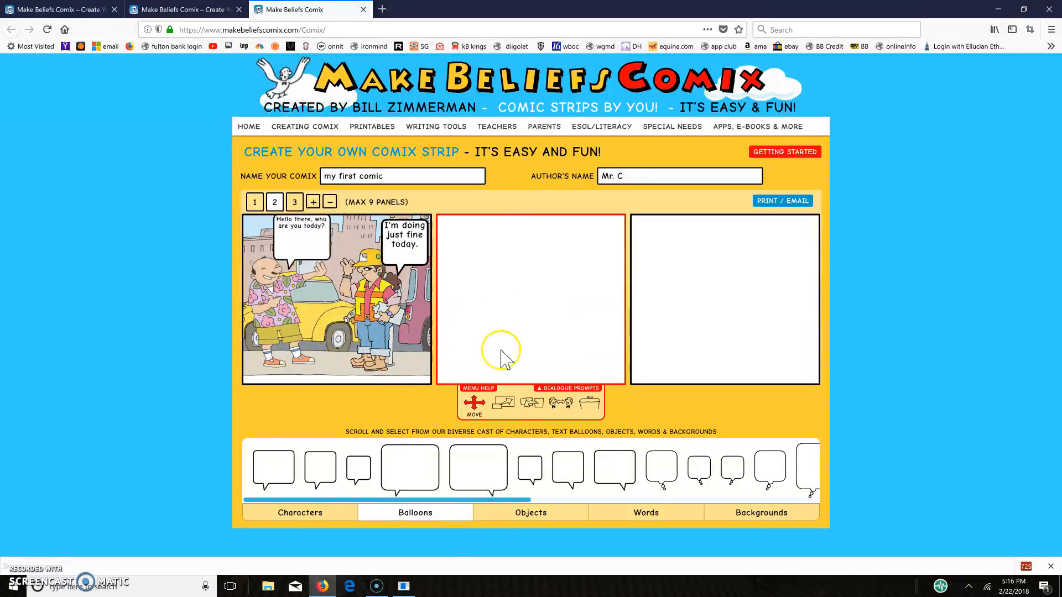
{"action": "left_click", "coordinate": [743, 520]}
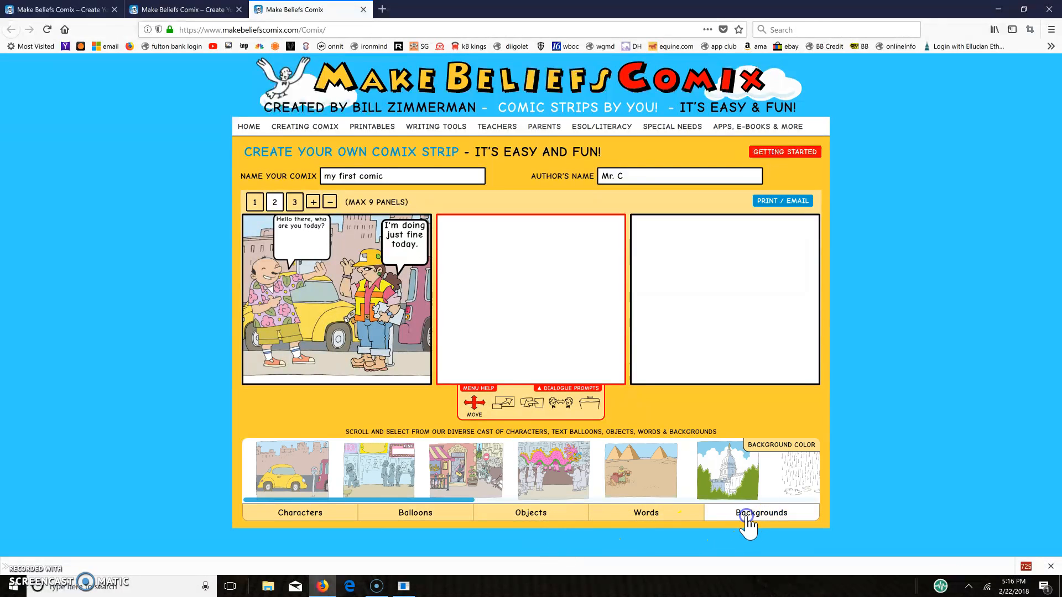
{"action": "left_click", "coordinate": [620, 473]}
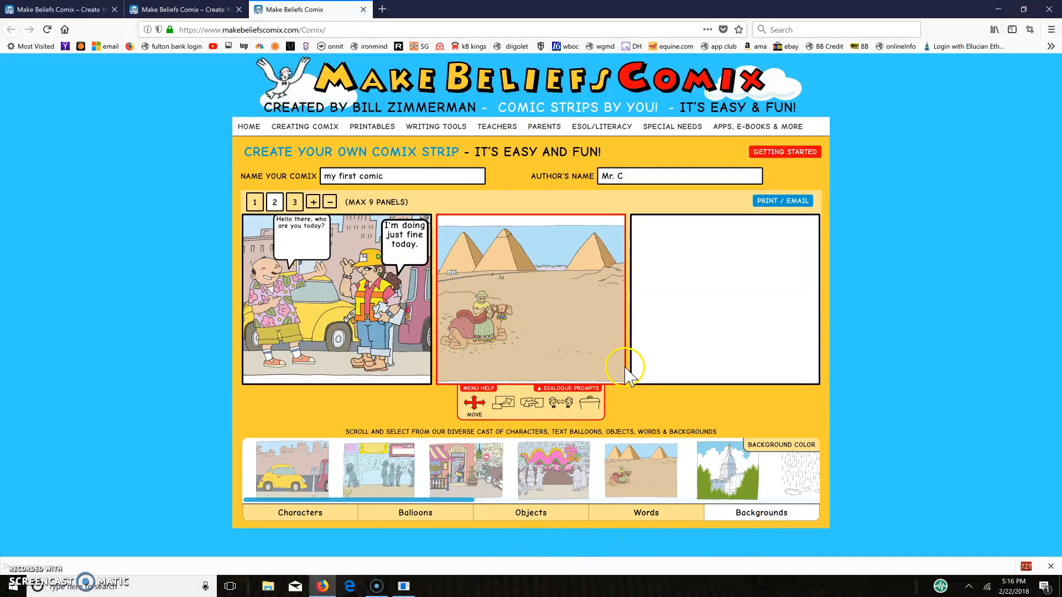
{"action": "left_click", "coordinate": [760, 333]}
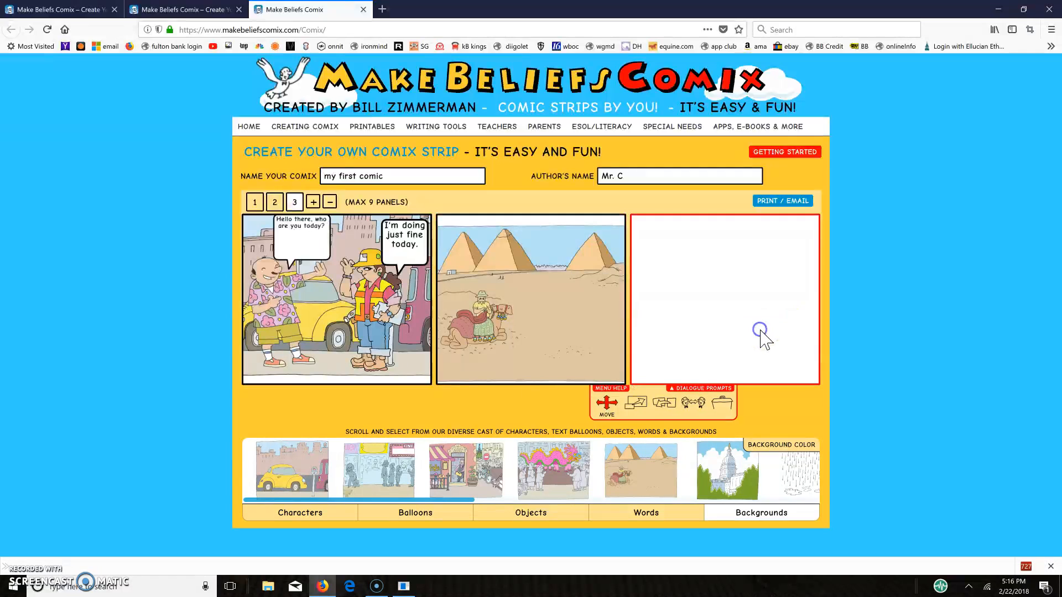
{"action": "left_click", "coordinate": [550, 475]}
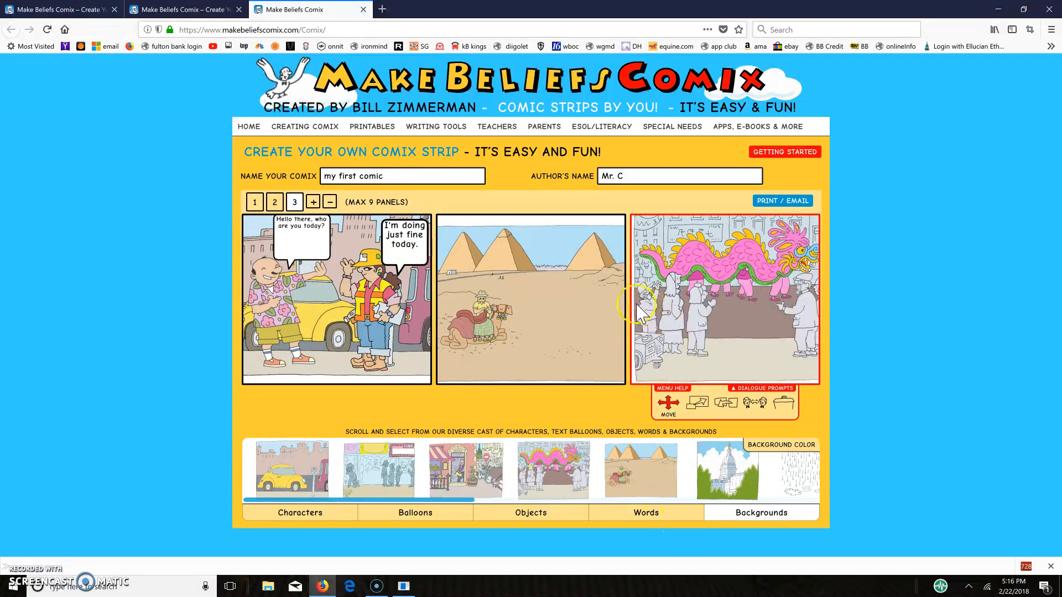
- Add a fourth panel and give it the café storefront background with the striped awning
{"action": "left_click", "coordinate": [314, 202]}
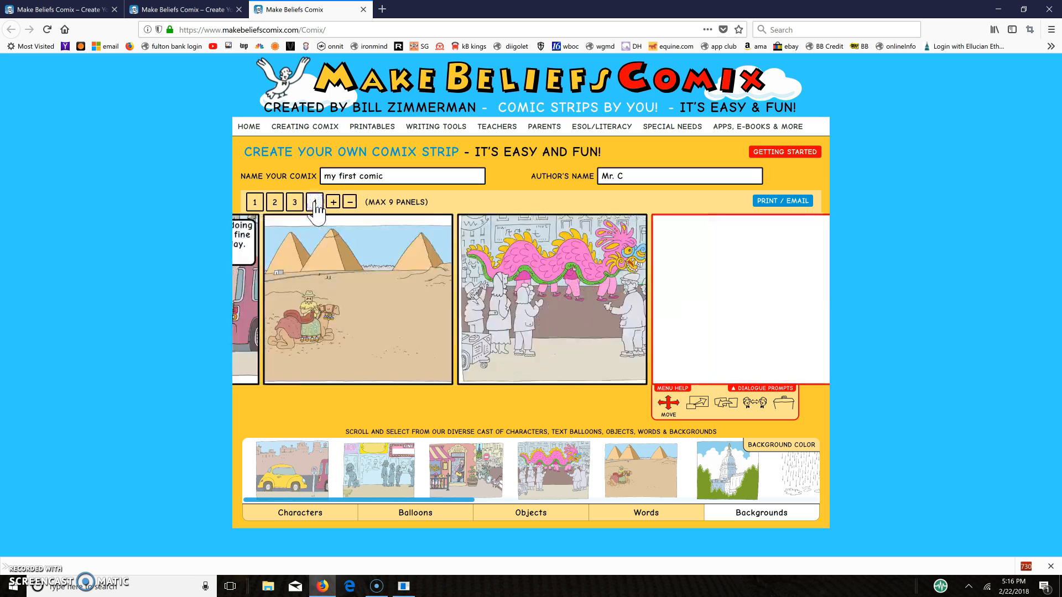
{"action": "left_click", "coordinate": [458, 486]}
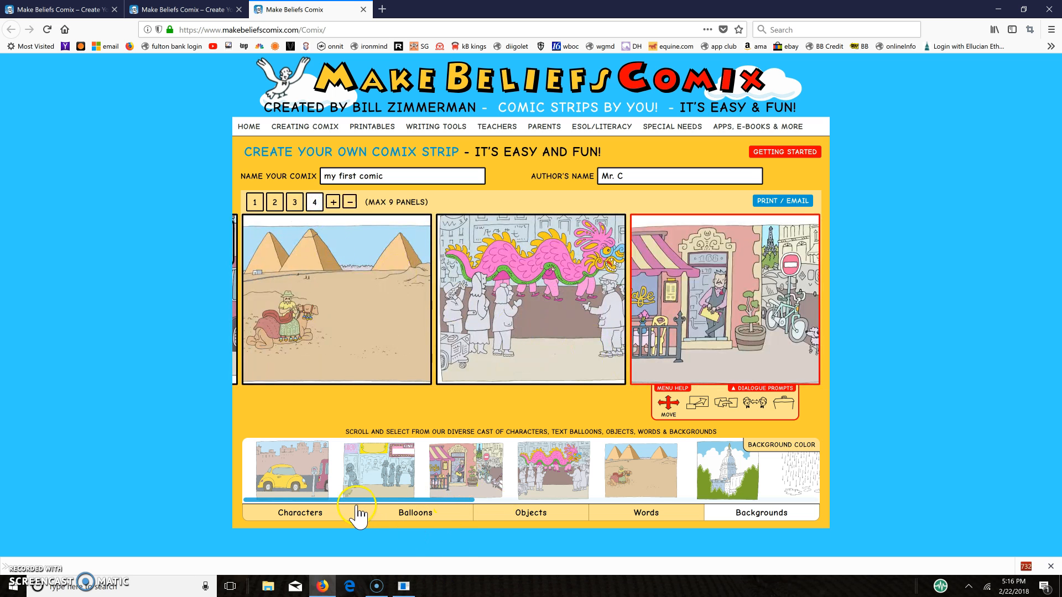
- Add the #1 foam finger object to the fourth panel and scale it up to nearly the panel's height
{"action": "left_click", "coordinate": [522, 520]}
{"action": "left_click", "coordinate": [569, 486]}
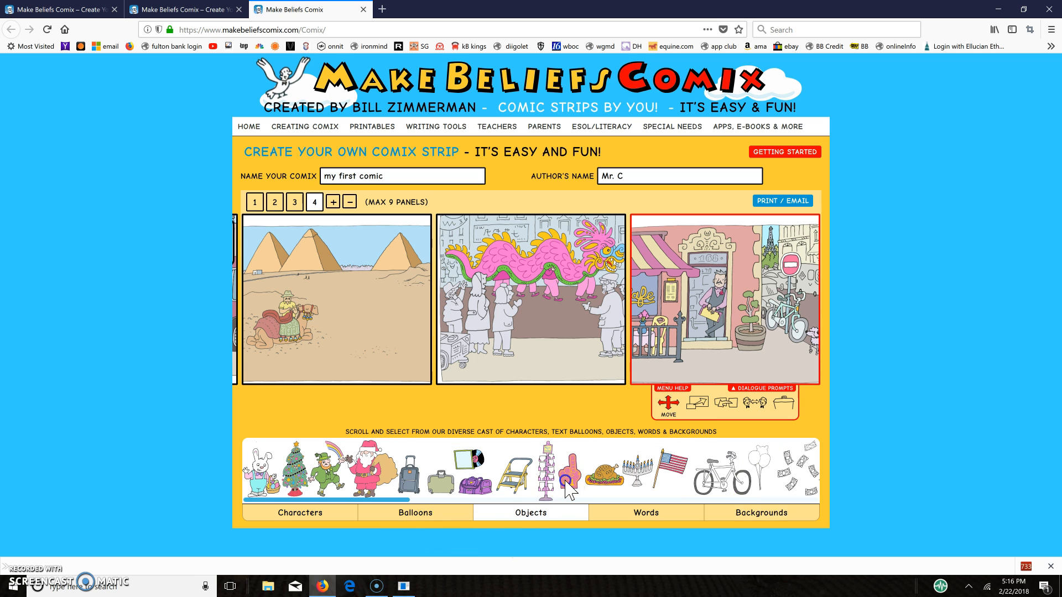
{"action": "left_click", "coordinate": [714, 342]}
{"action": "left_click_drag", "start_coordinate": [714, 342], "coordinate": [712, 324]}
{"action": "left_click", "coordinate": [693, 396]}
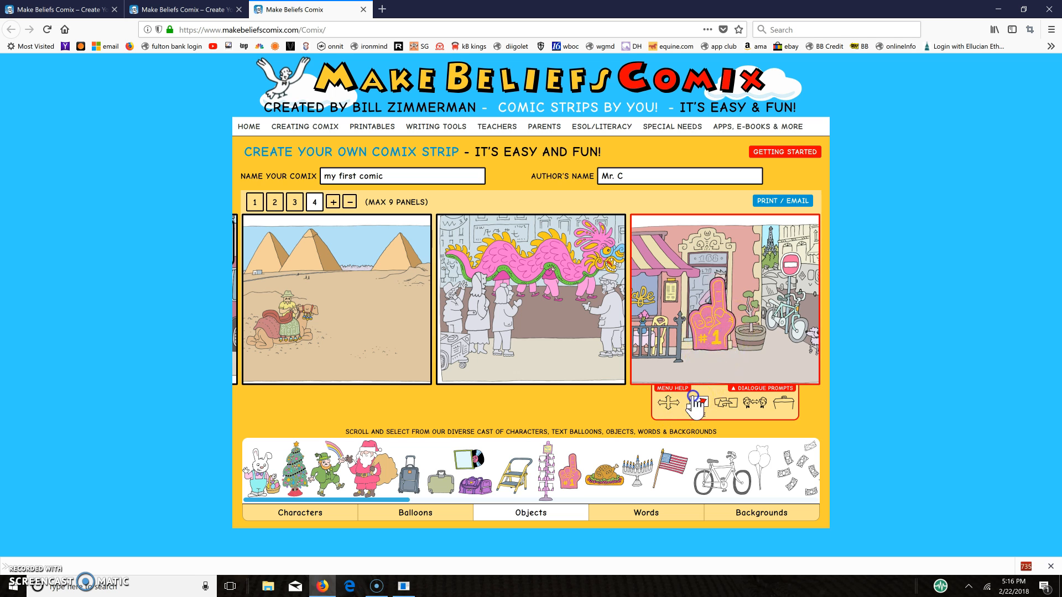
{"action": "left_click", "coordinate": [710, 338]}
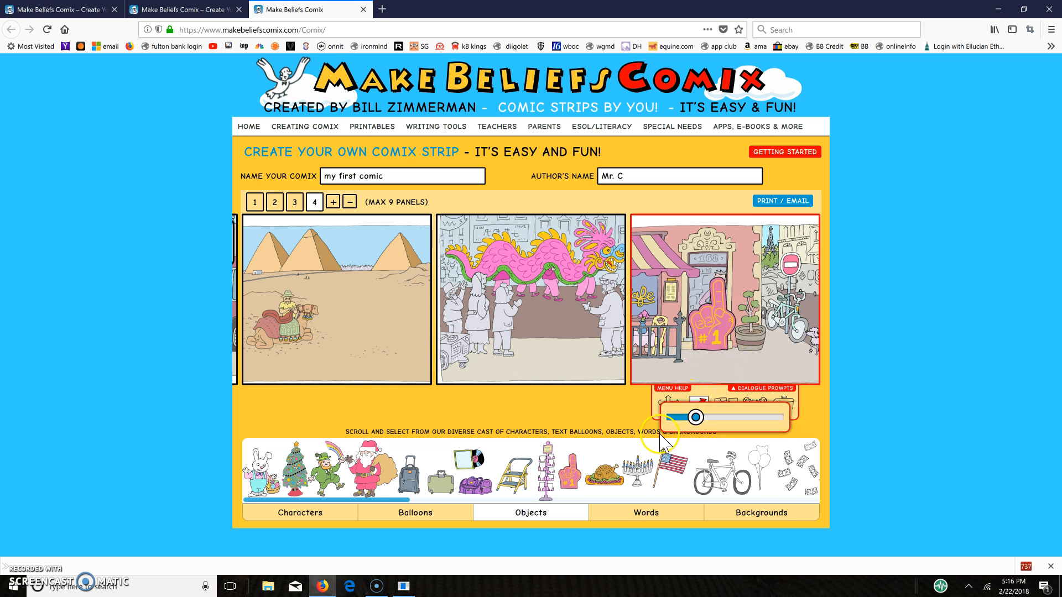
{"action": "left_click_drag", "start_coordinate": [695, 418], "coordinate": [731, 417]}
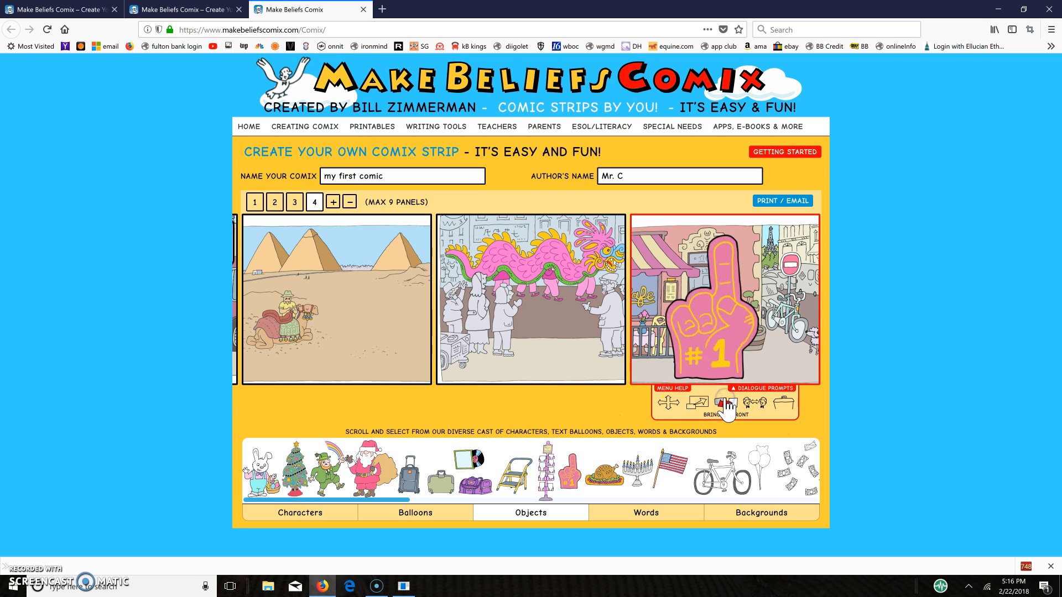
- Flip the foam finger in the fourth panel horizontally
{"action": "left_click", "coordinate": [715, 347]}
{"action": "left_click", "coordinate": [749, 402]}
{"action": "left_click", "coordinate": [714, 400]}
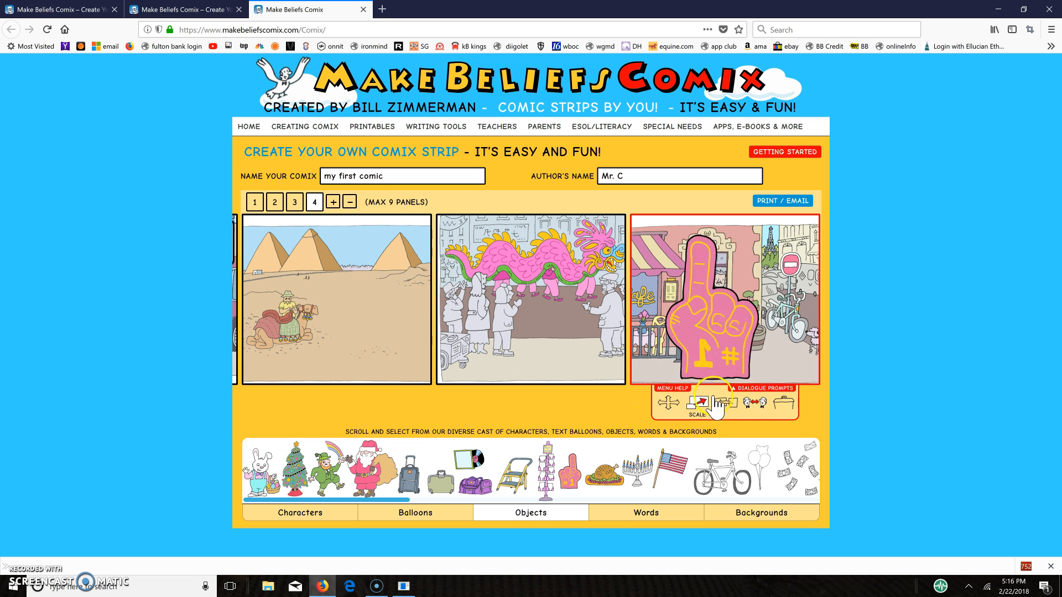
- Add the Santa Claus object to the fourth panel and place it to the right of the foam finger
{"action": "left_click", "coordinate": [312, 516]}
{"action": "left_click", "coordinate": [373, 477]}
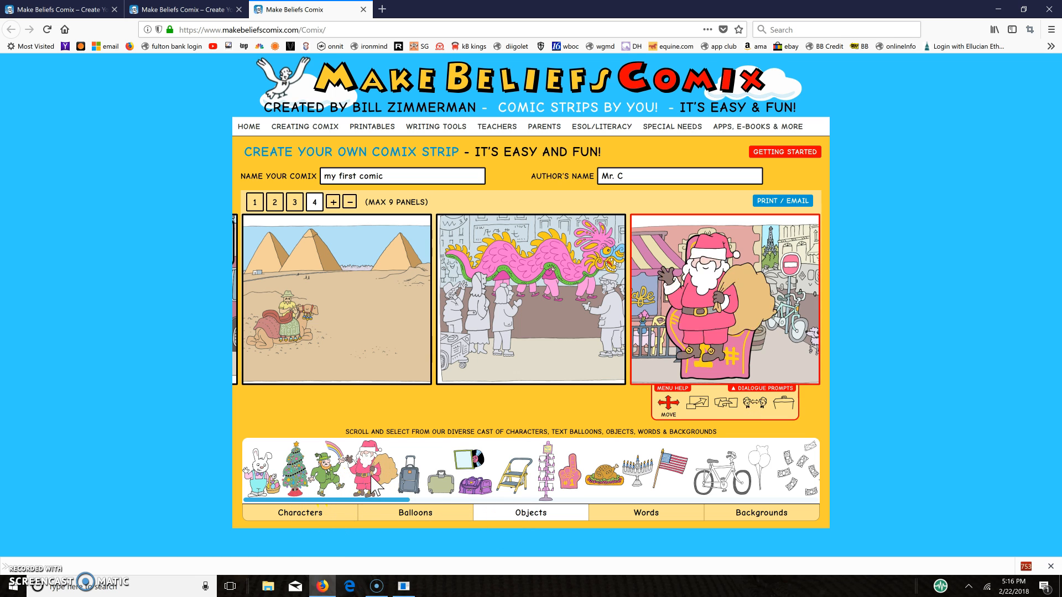
{"action": "left_click_drag", "start_coordinate": [695, 301], "coordinate": [699, 328]}
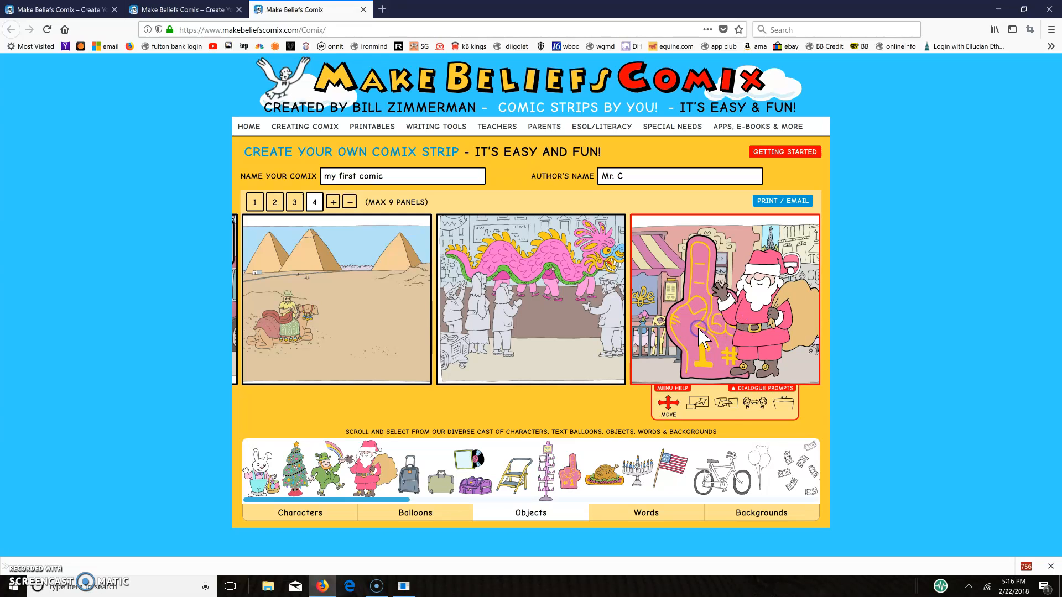
- Bring the foam finger in the fourth panel in front of Santa Claus
{"action": "left_click", "coordinate": [722, 411]}
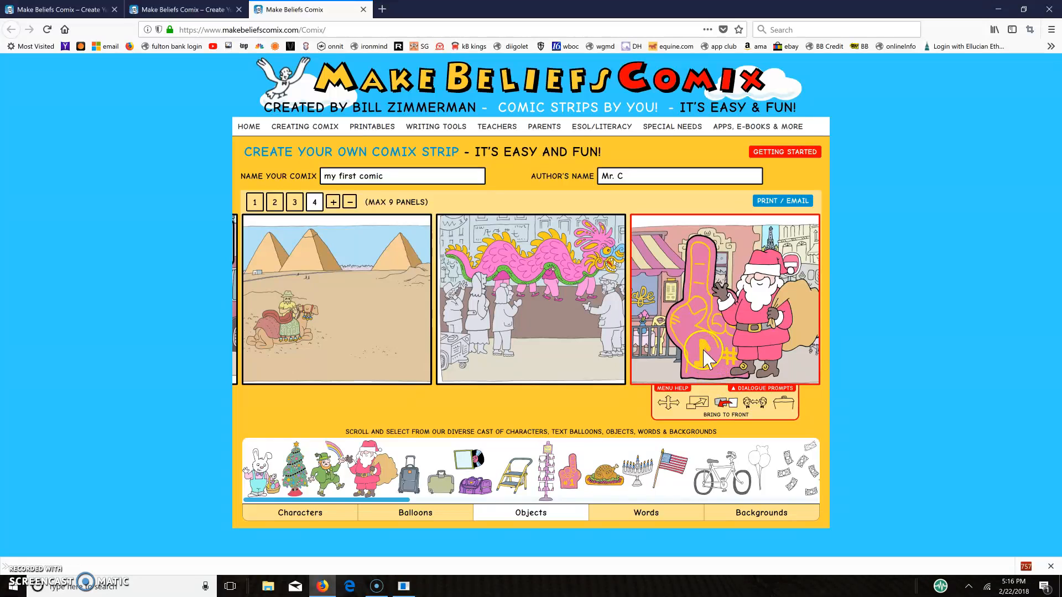
{"action": "left_click", "coordinate": [709, 329]}
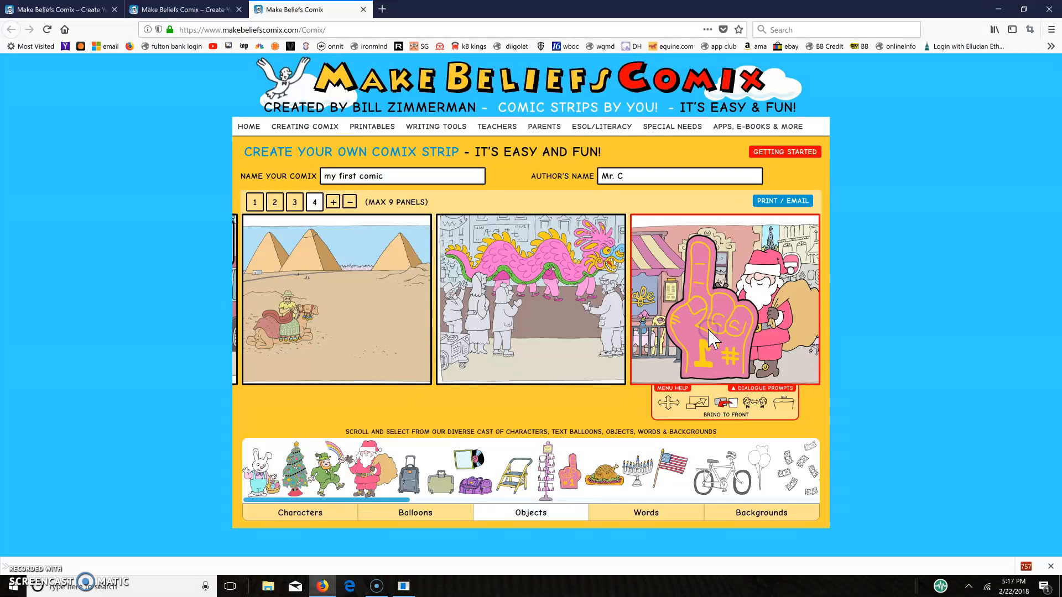
{"action": "left_click", "coordinate": [704, 357]}
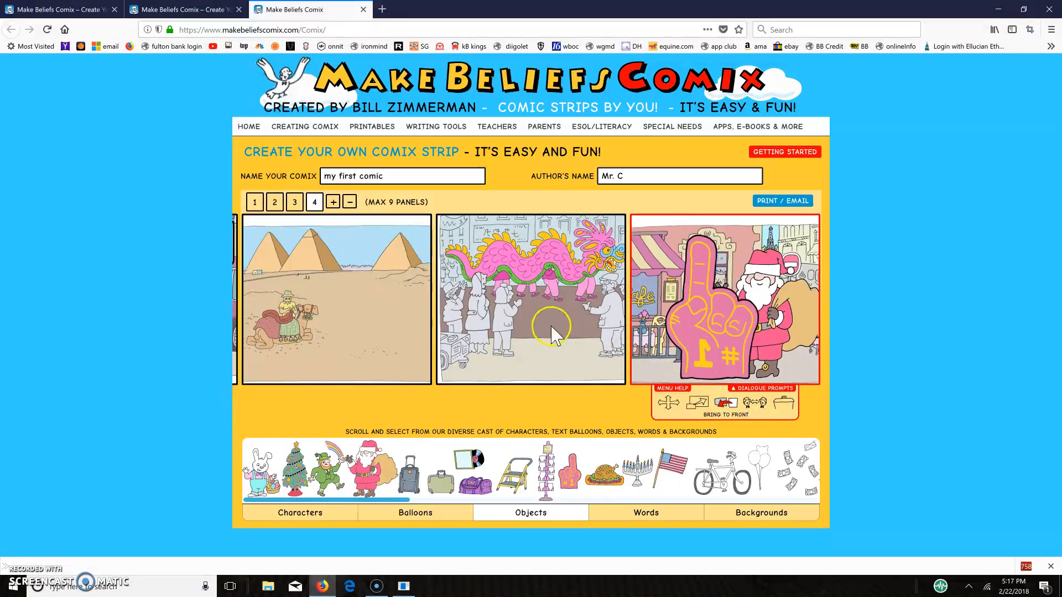